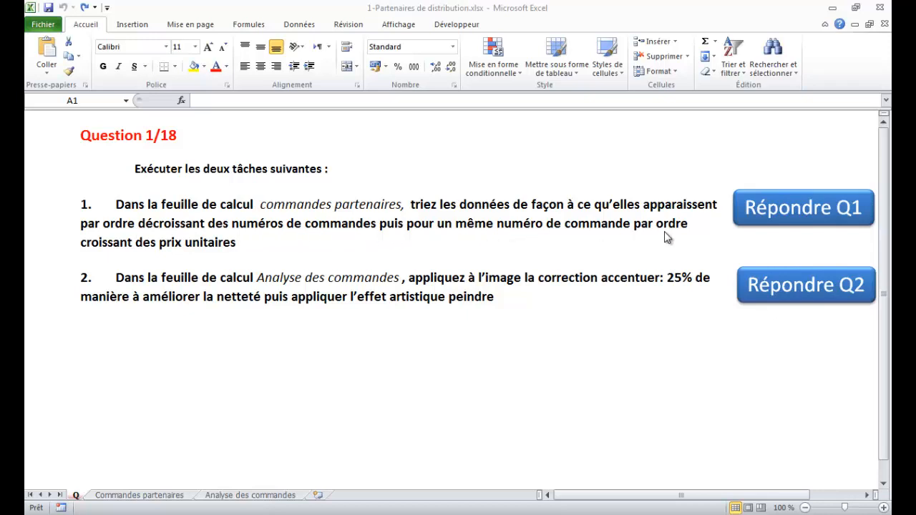
# - On the Commandes partenaires sheet, set up a sort of the orders table by Numero de commande from Z to A
pyautogui.click(771, 209)
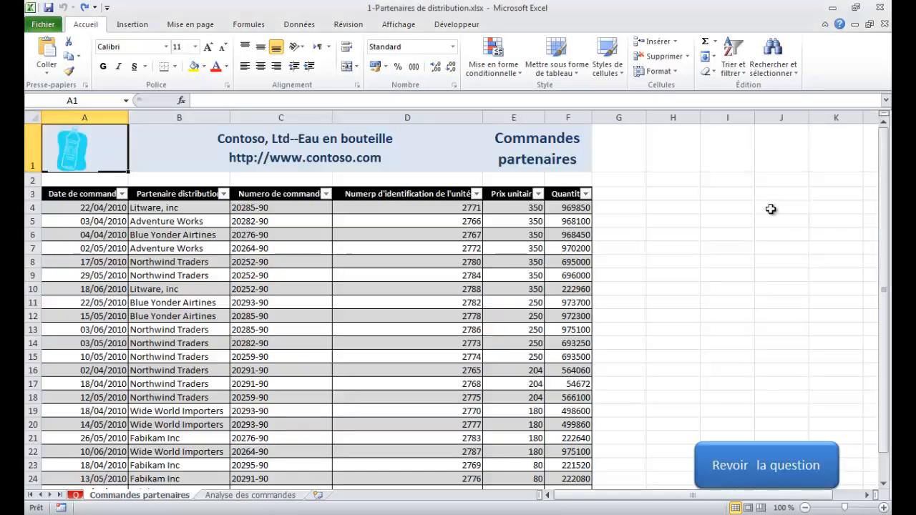
pyautogui.click(282, 236)
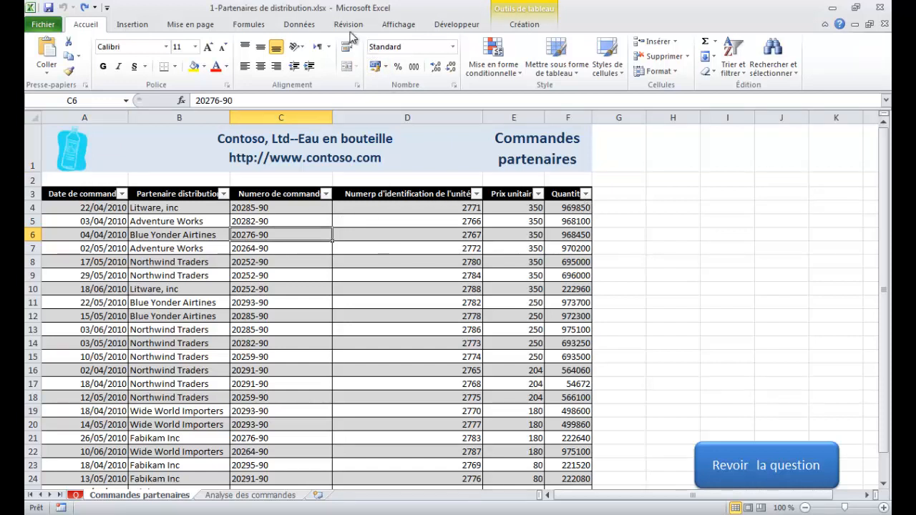
pyautogui.click(299, 24)
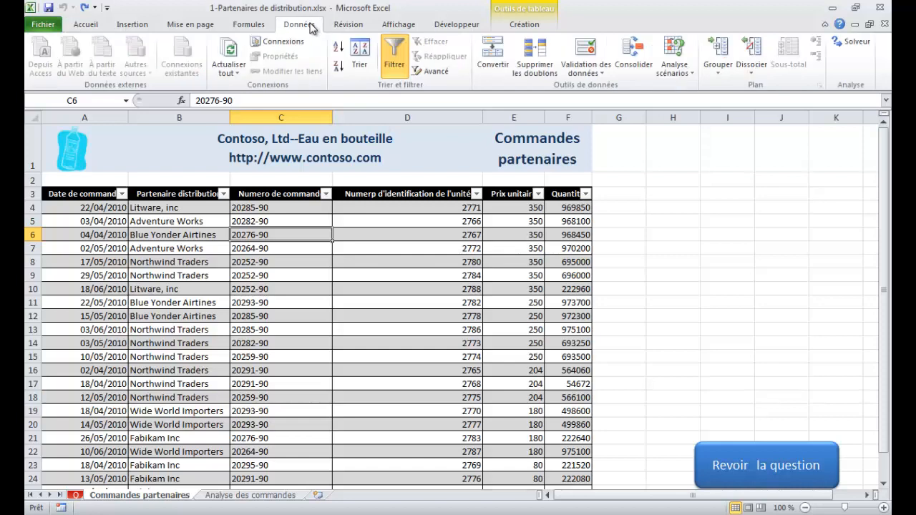
pyautogui.click(360, 56)
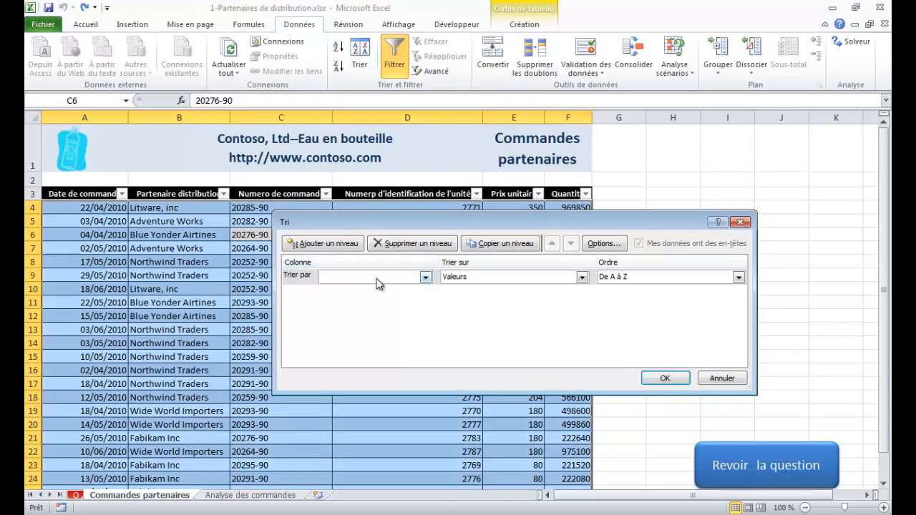
pyautogui.click(425, 277)
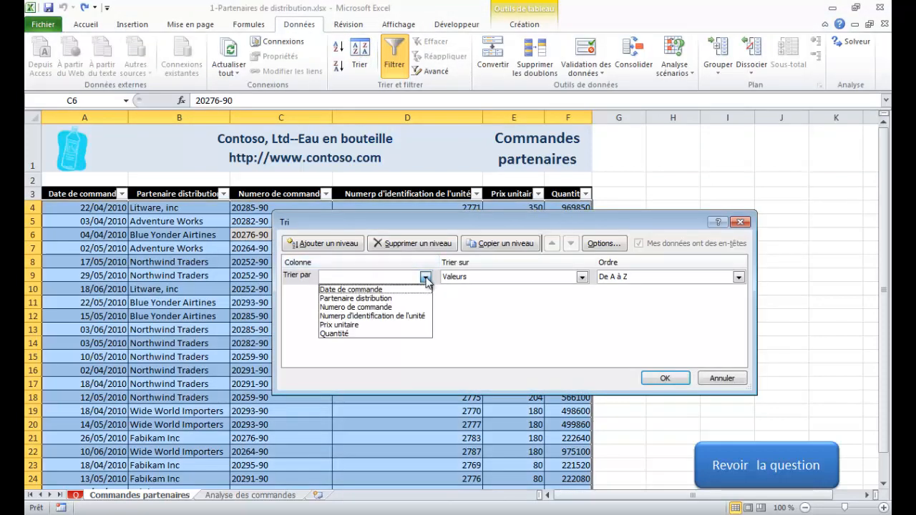
pyautogui.click(356, 307)
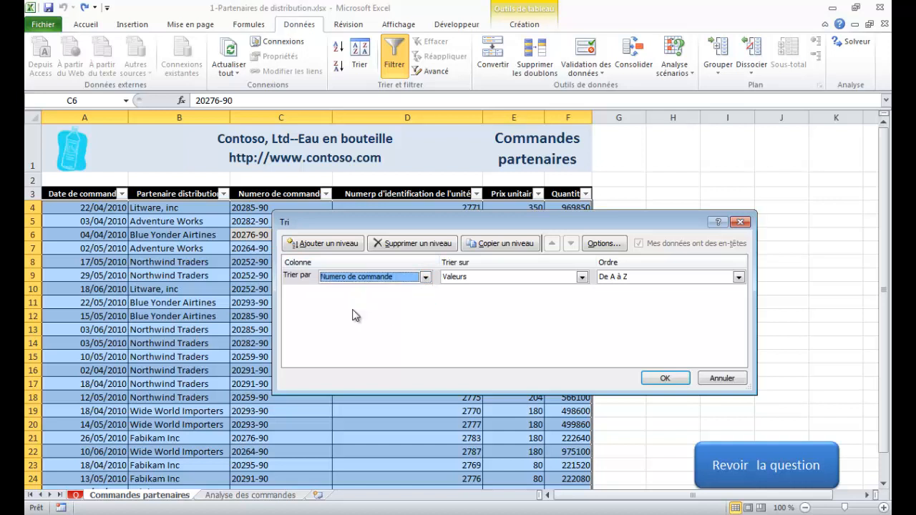
pyautogui.click(686, 279)
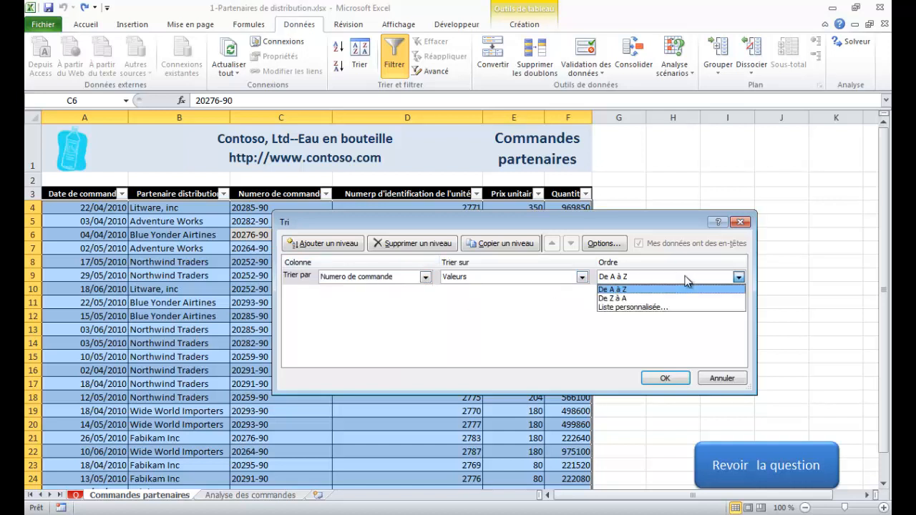
pyautogui.click(623, 299)
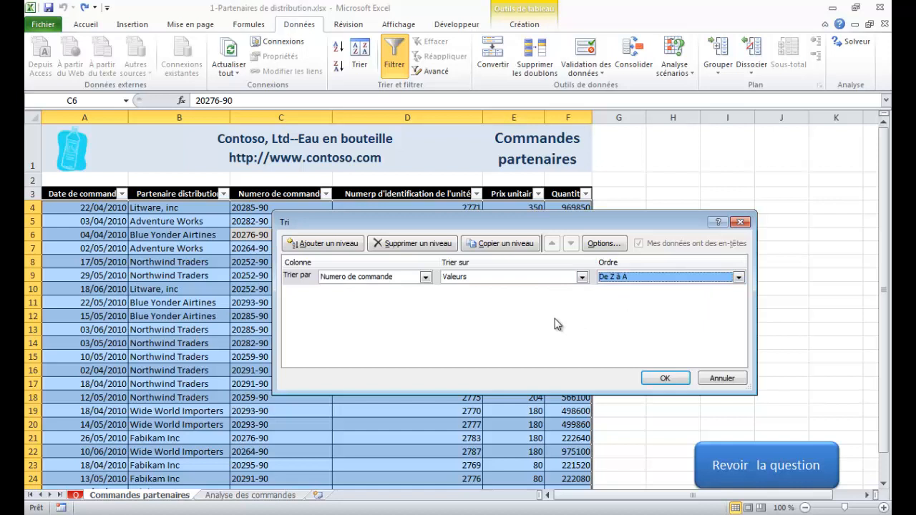
# - Add a second sort level on Prix unitaire, from smallest to largest, and apply the sort
pyautogui.click(333, 244)
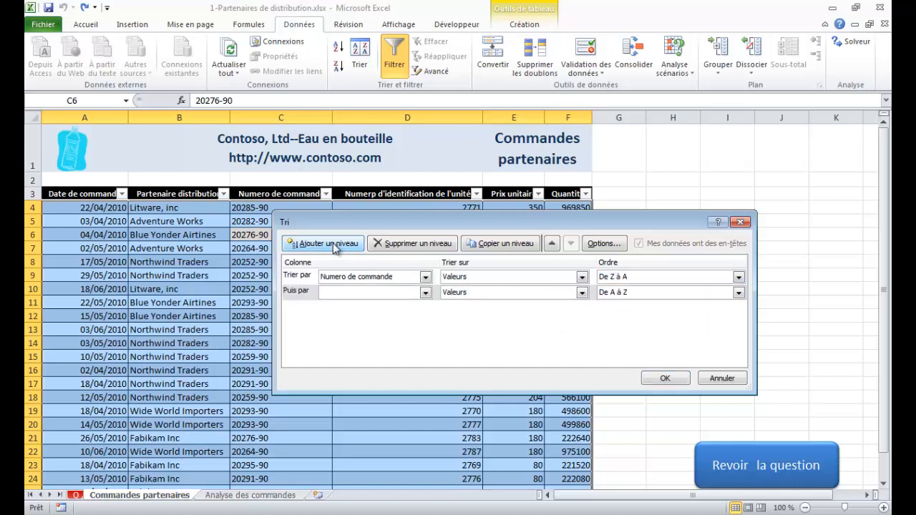
pyautogui.click(425, 293)
pyautogui.click(357, 342)
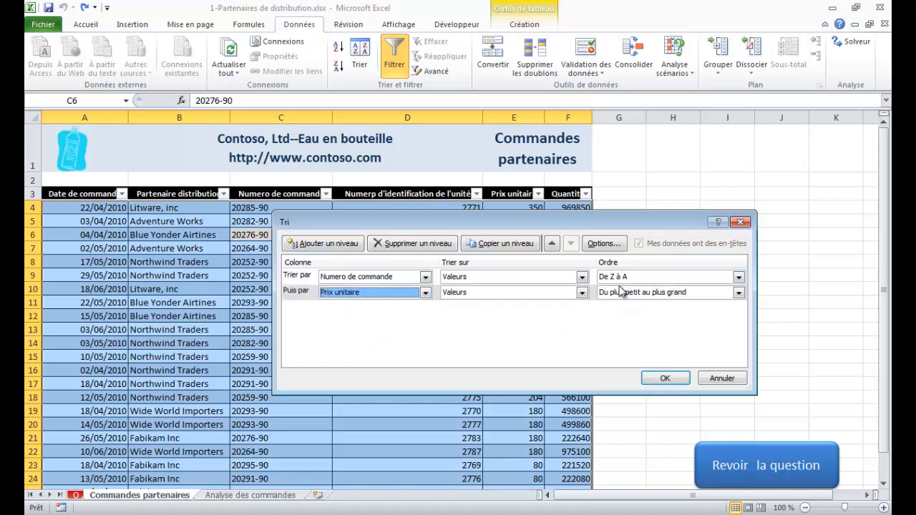
pyautogui.click(664, 382)
# - Go to question 1's second task and apply the Accentuer : 25 % sharpness correction to the Analyse des commandes picture
pyautogui.click(742, 469)
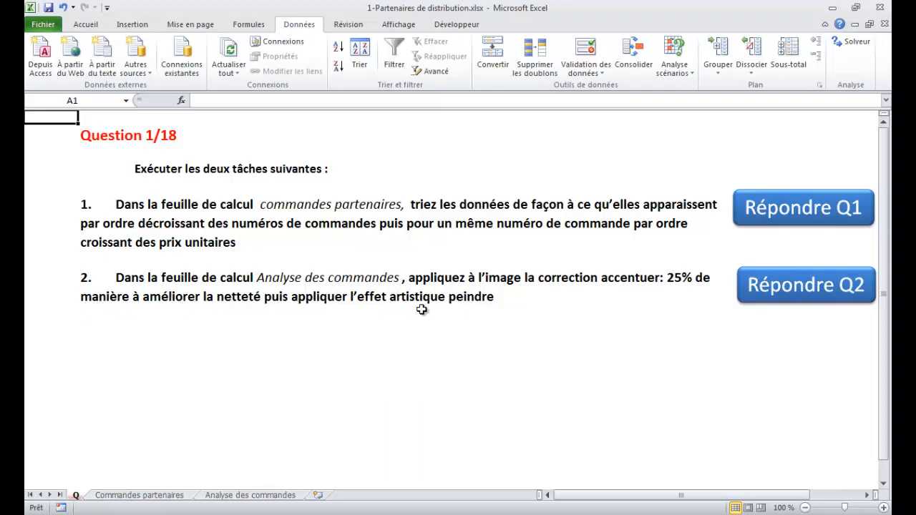
pyautogui.click(781, 285)
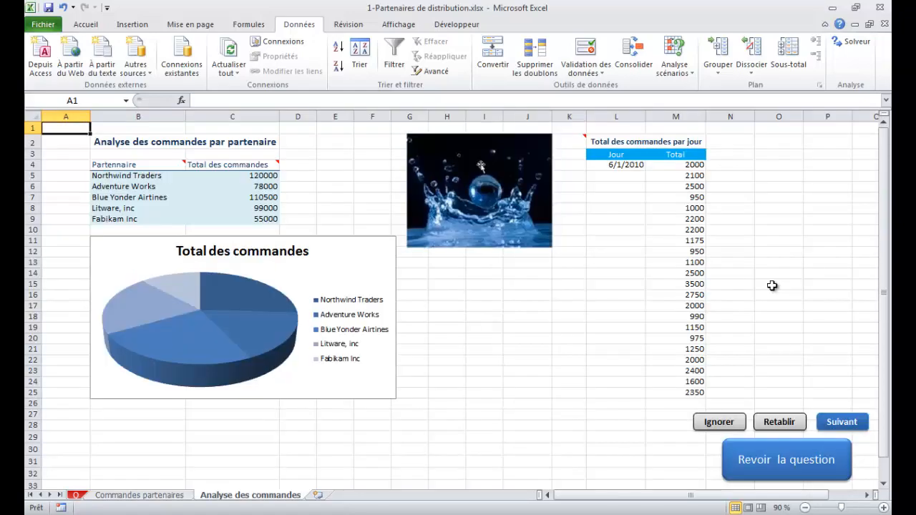
pyautogui.click(504, 220)
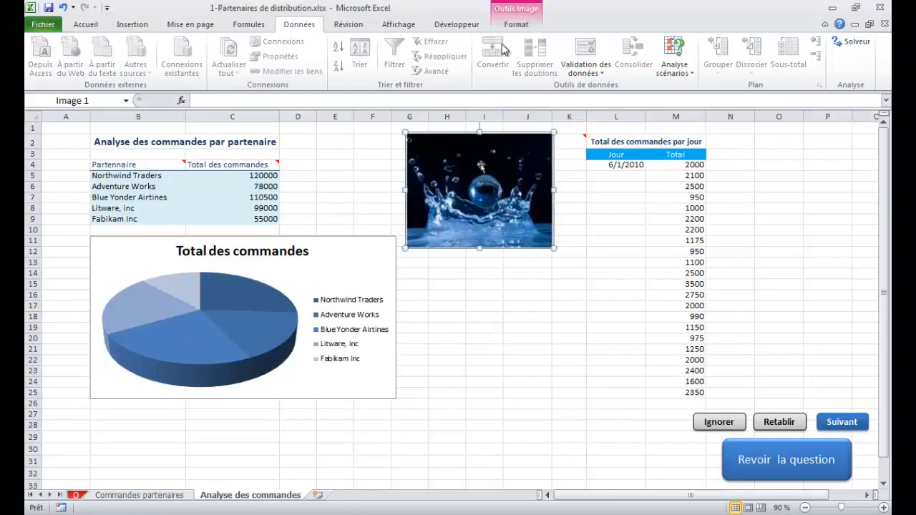
pyautogui.click(517, 24)
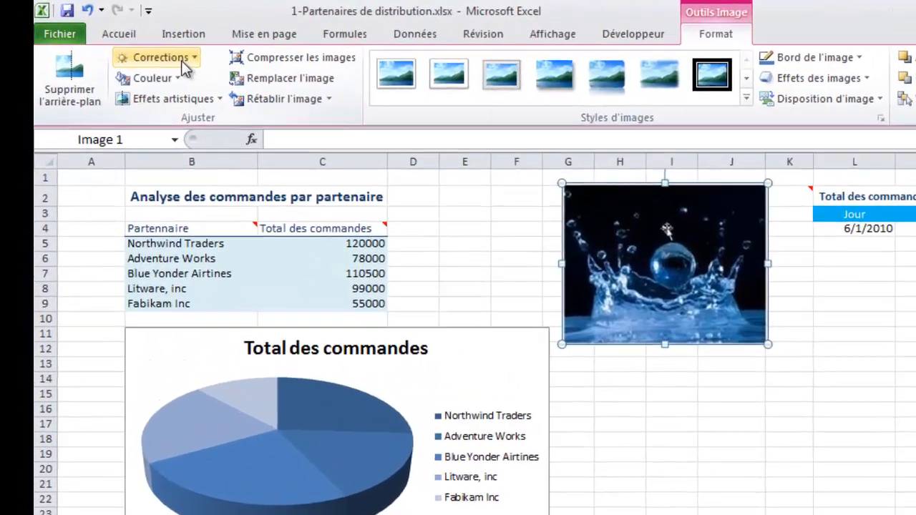
pyautogui.click(133, 45)
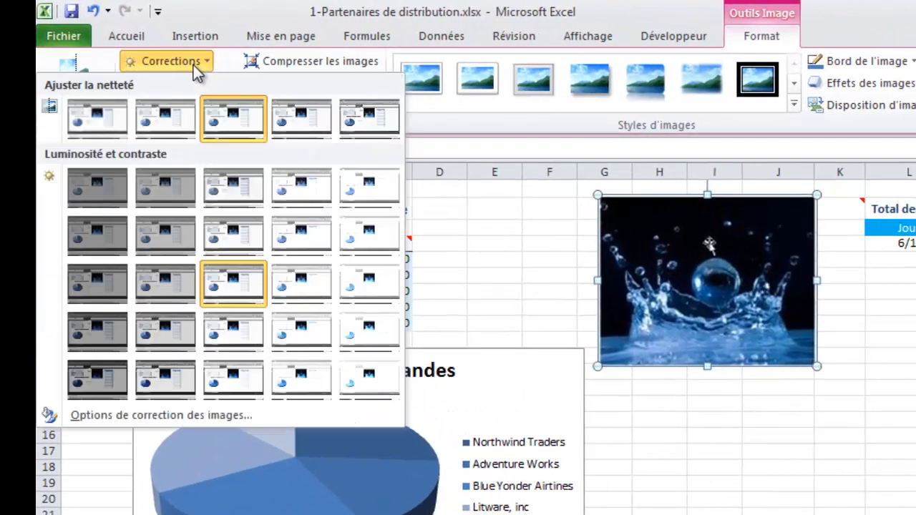
pyautogui.click(314, 121)
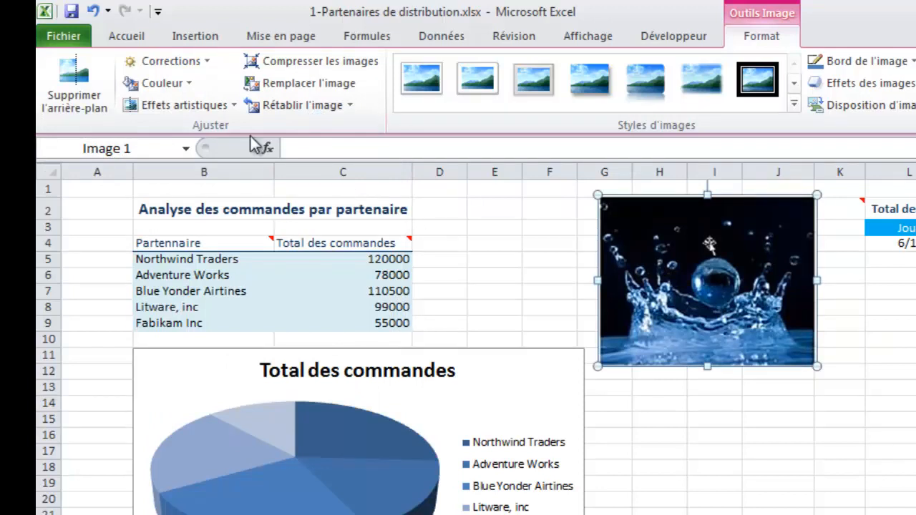
# - Apply the Peindre artistic effect to the water picture and move on to question 2
pyautogui.click(219, 105)
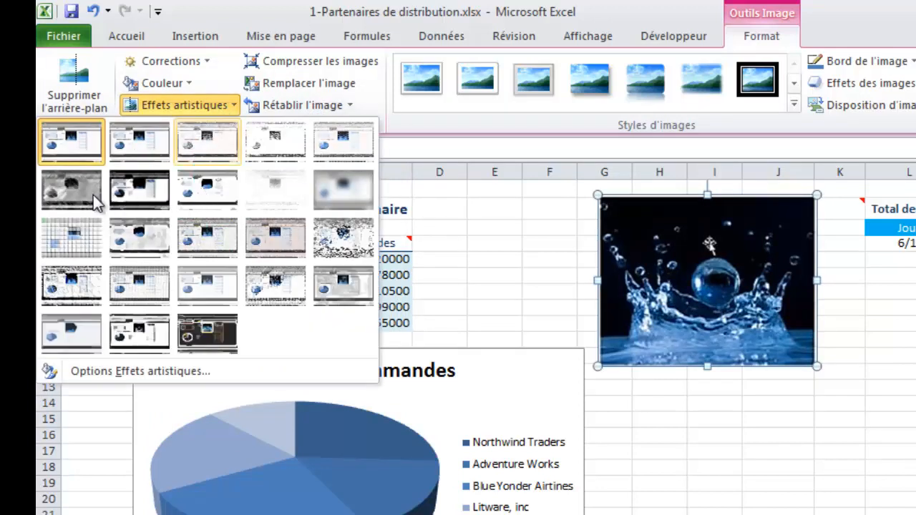
pyautogui.click(200, 196)
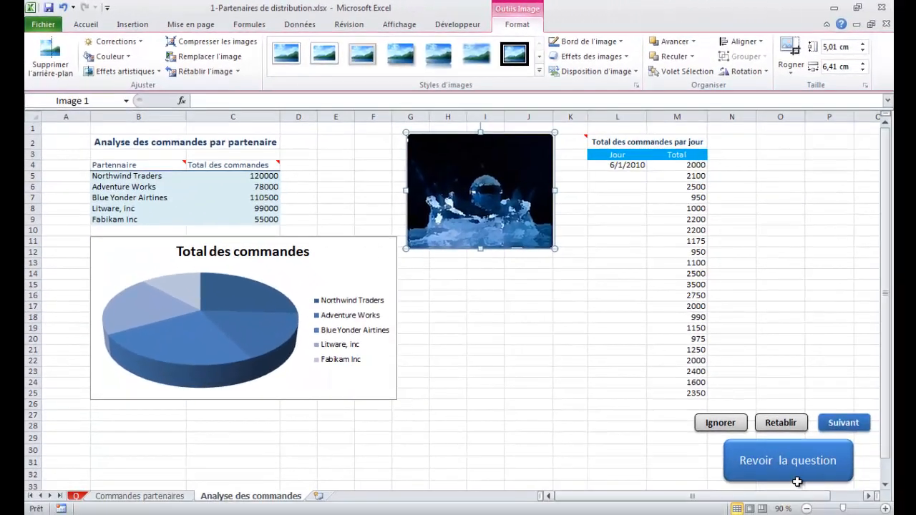
pyautogui.click(842, 425)
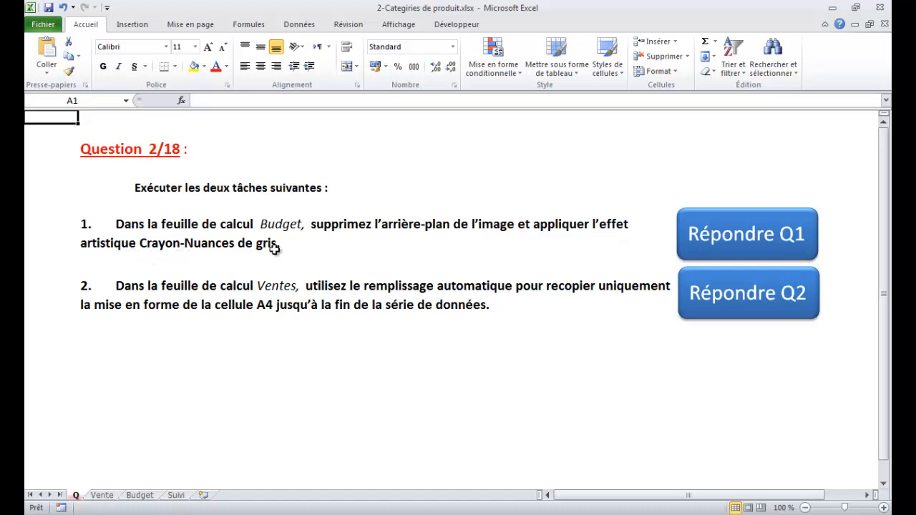
# - On the Budget sheet, select the apple-and-books picture inside its group and remove its background
pyautogui.click(704, 236)
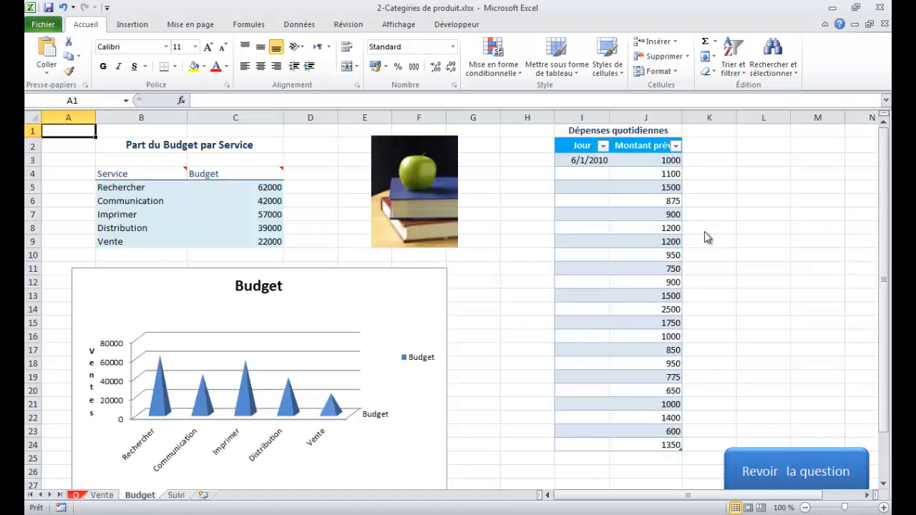
pyautogui.click(410, 202)
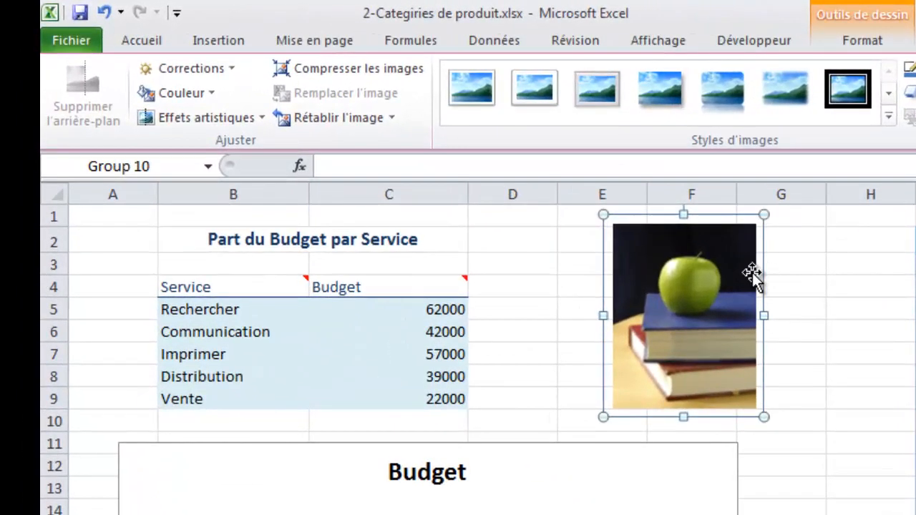
pyautogui.click(453, 164)
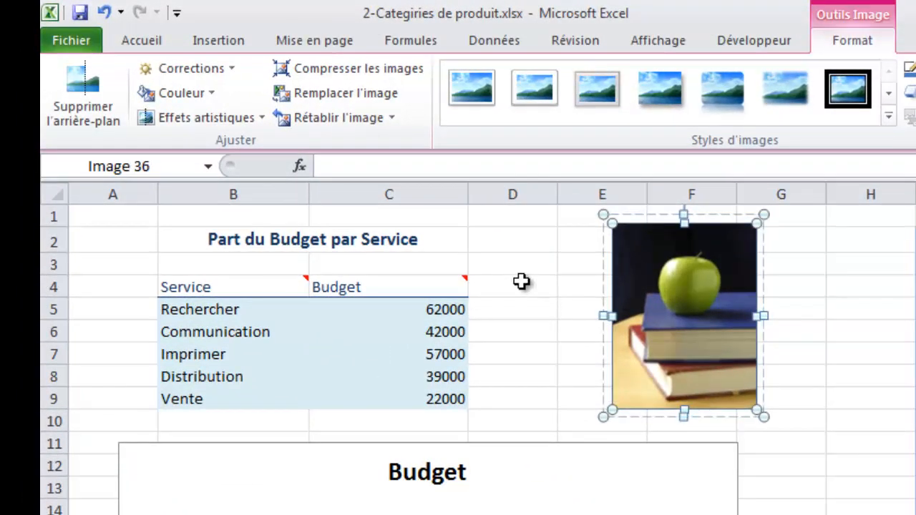
pyautogui.click(87, 91)
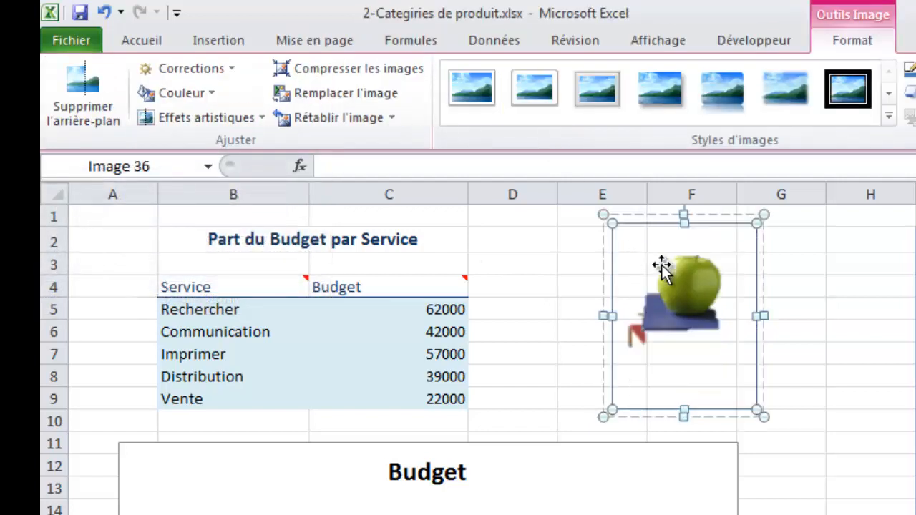
# - Apply the Crayon - Nuances de gris artistic effect to the apple picture and return to the question sheet
pyautogui.click(213, 117)
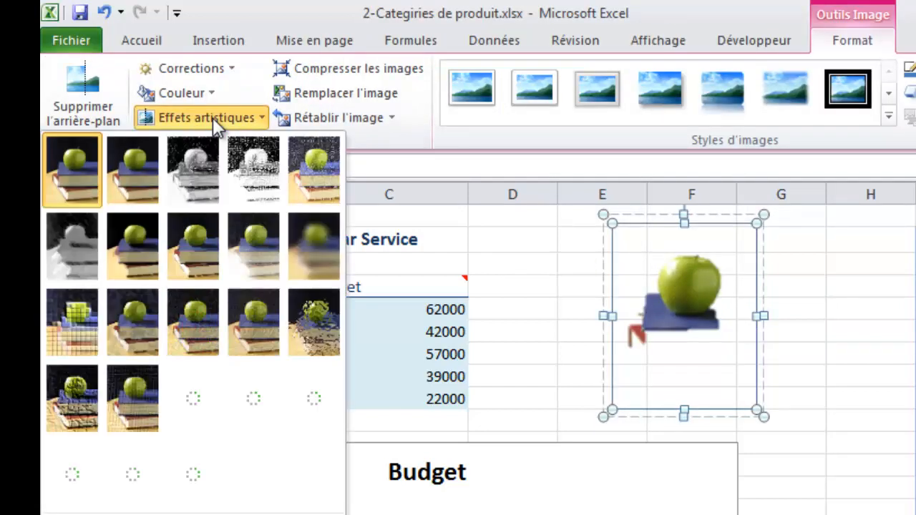
pyautogui.click(199, 186)
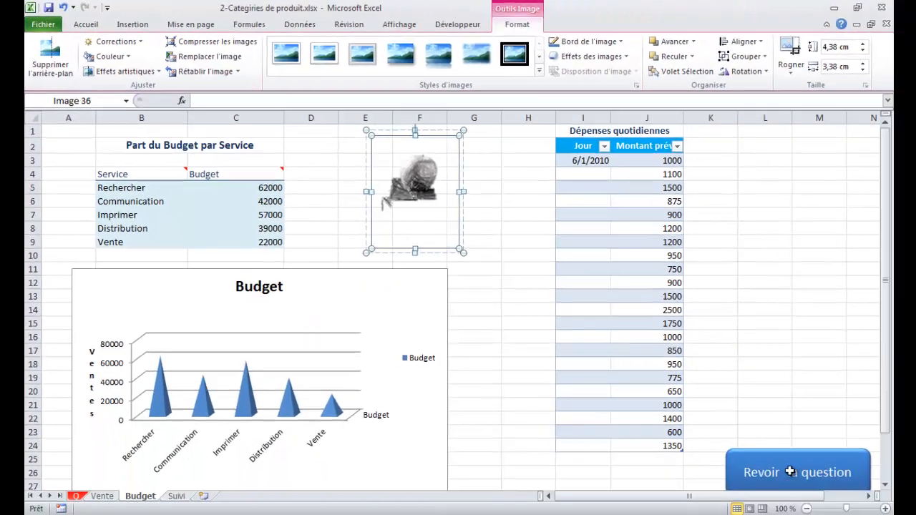
pyautogui.click(789, 471)
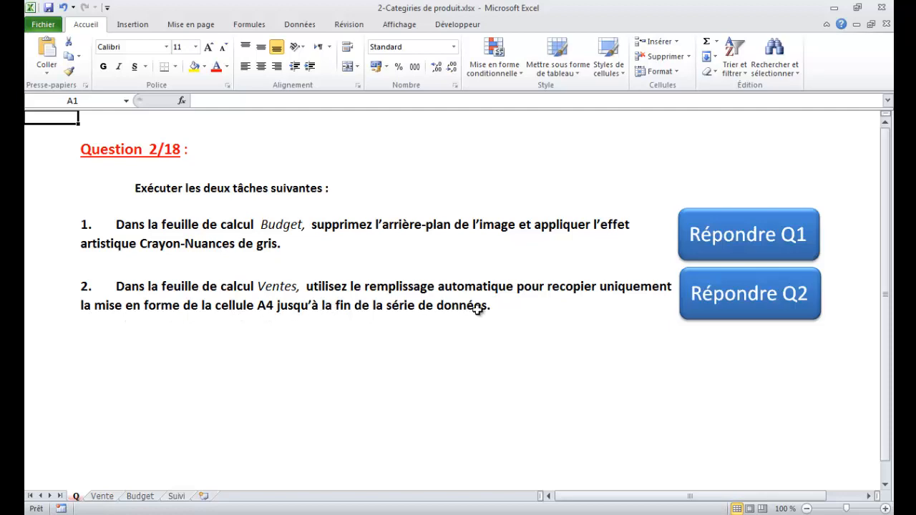
# - On the Vente sheet, autofill from A4 down to A27, copying only the formatting
pyautogui.click(759, 293)
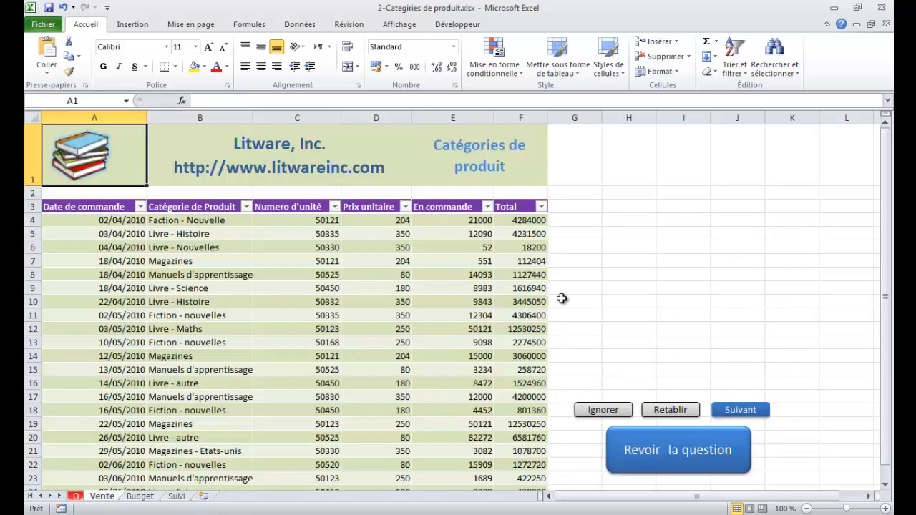
pyautogui.click(116, 223)
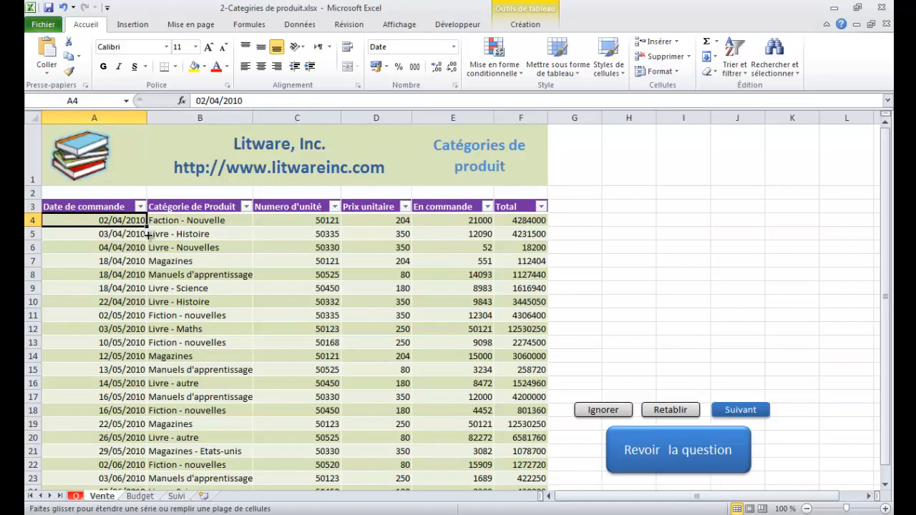
pyautogui.moveTo(147, 234); pyautogui.dragTo(144, 478)
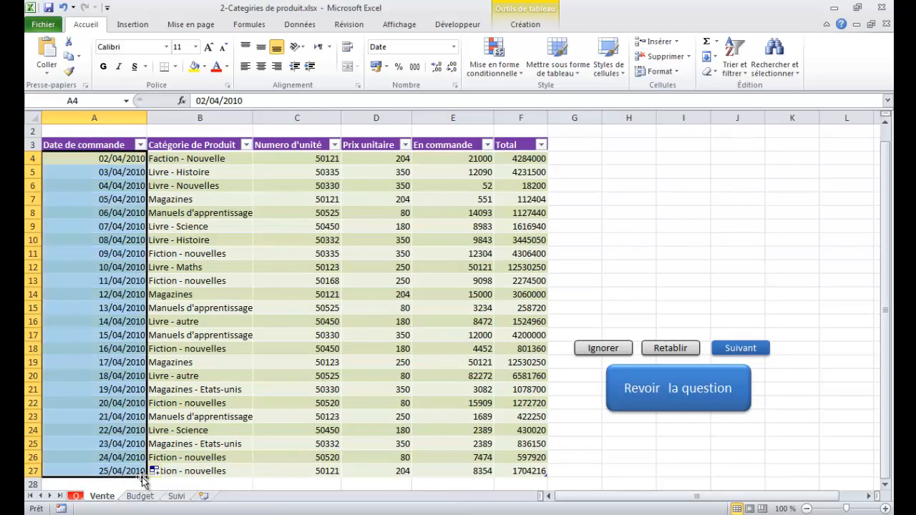
pyautogui.click(157, 471)
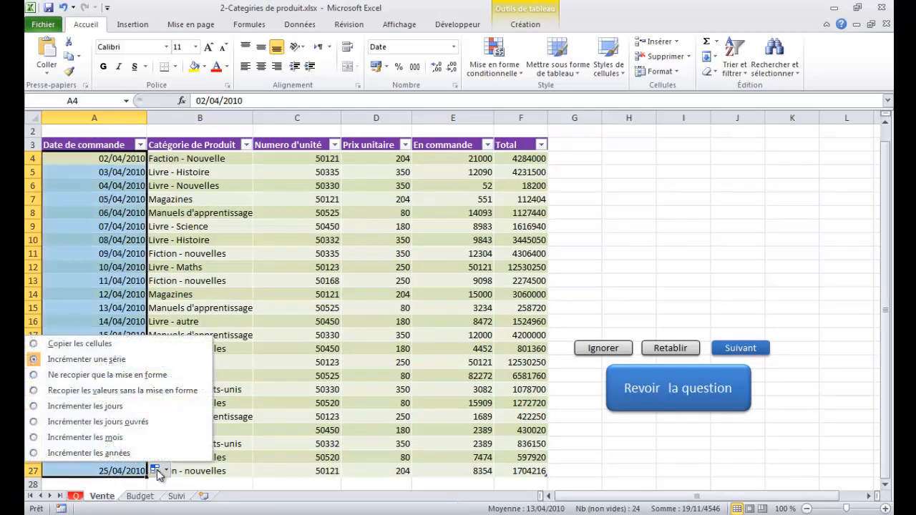
pyautogui.click(130, 381)
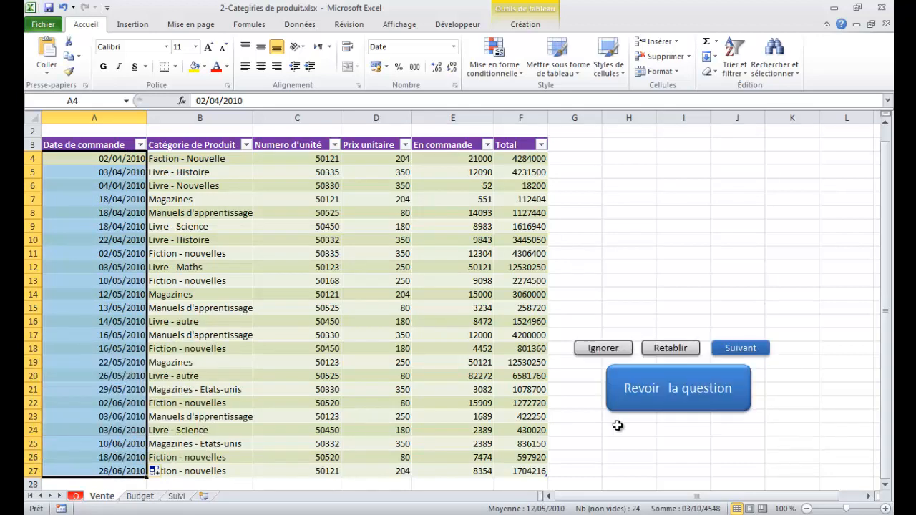
# - Recheck the question 2 instructions, and go on to question 3's Ventes sheet
pyautogui.click(707, 397)
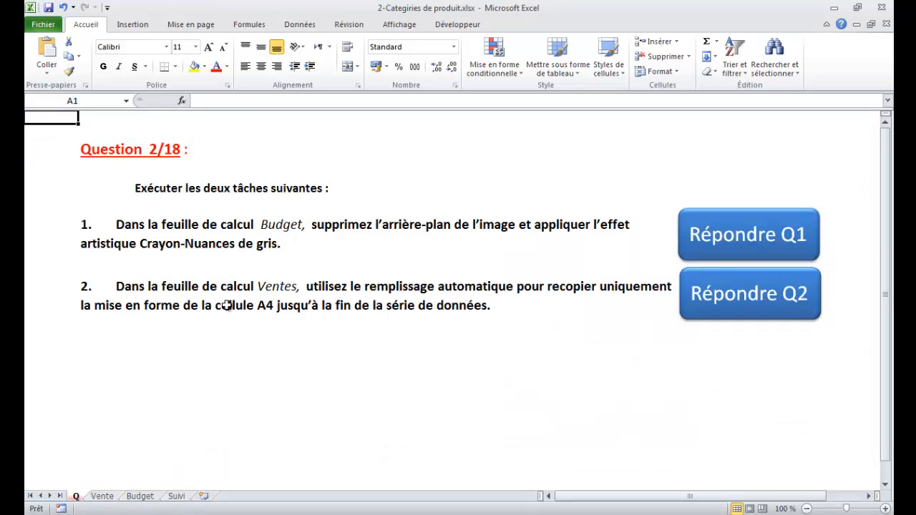
pyautogui.click(748, 312)
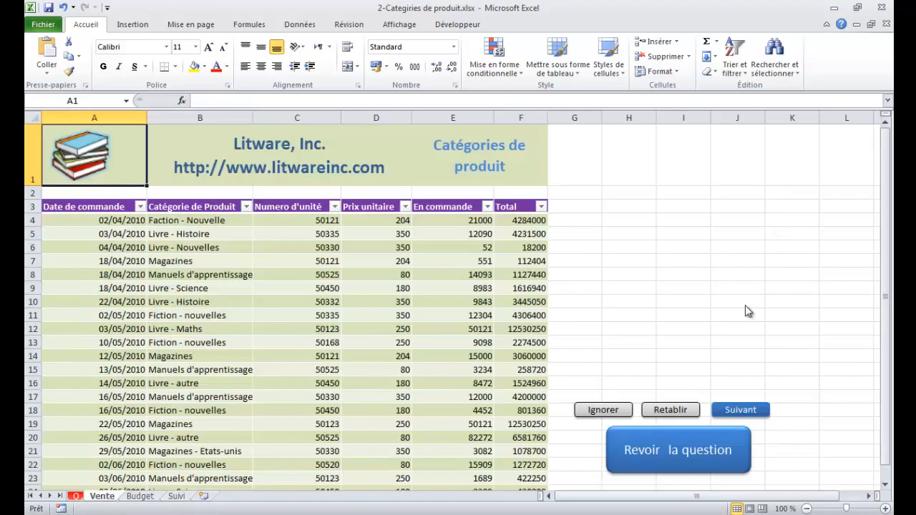
pyautogui.click(740, 352)
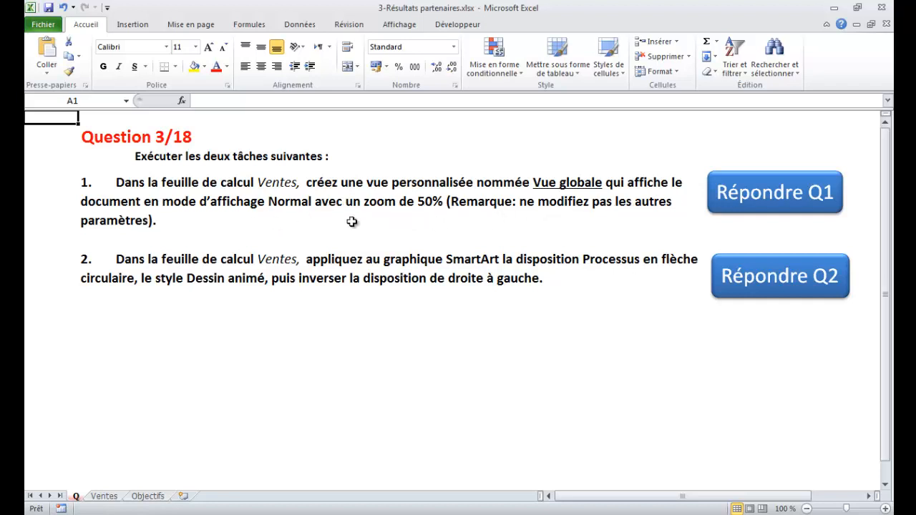
pyautogui.click(749, 199)
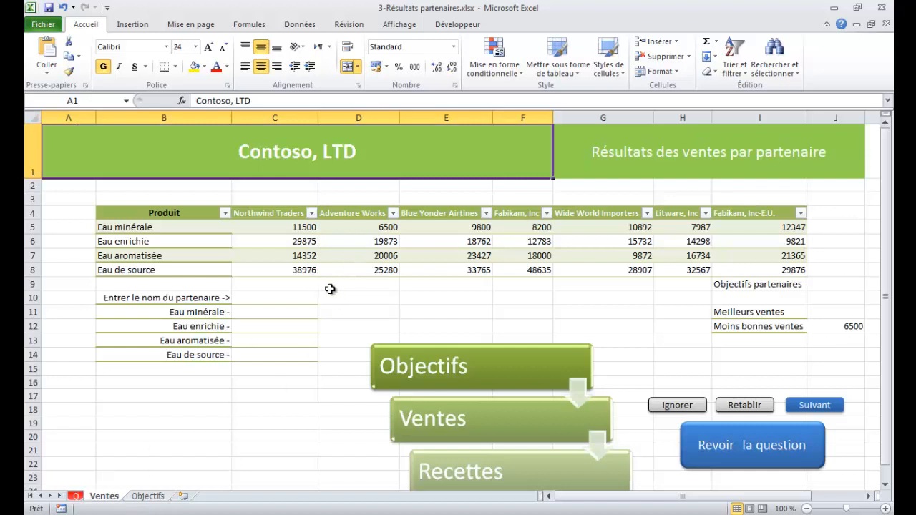
# - Set the zoom of the Ventes sheet to 50 %
pyautogui.click(405, 27)
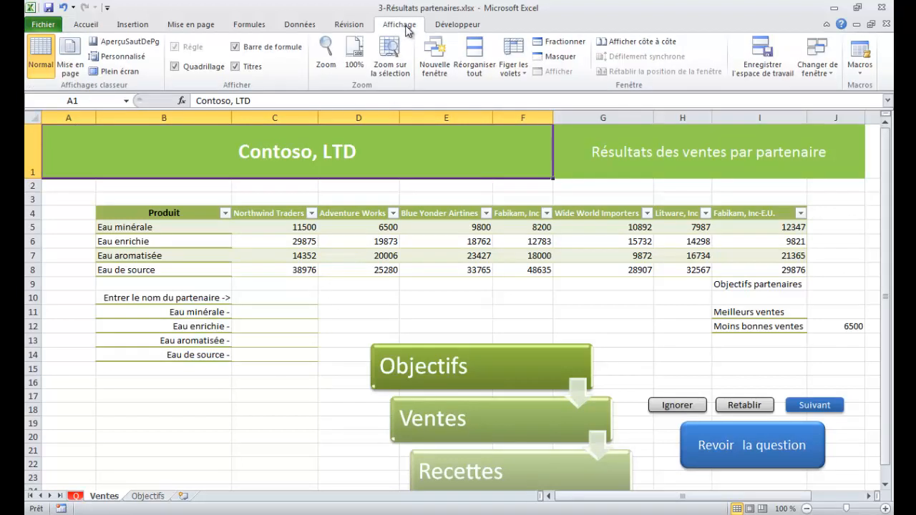
pyautogui.click(334, 70)
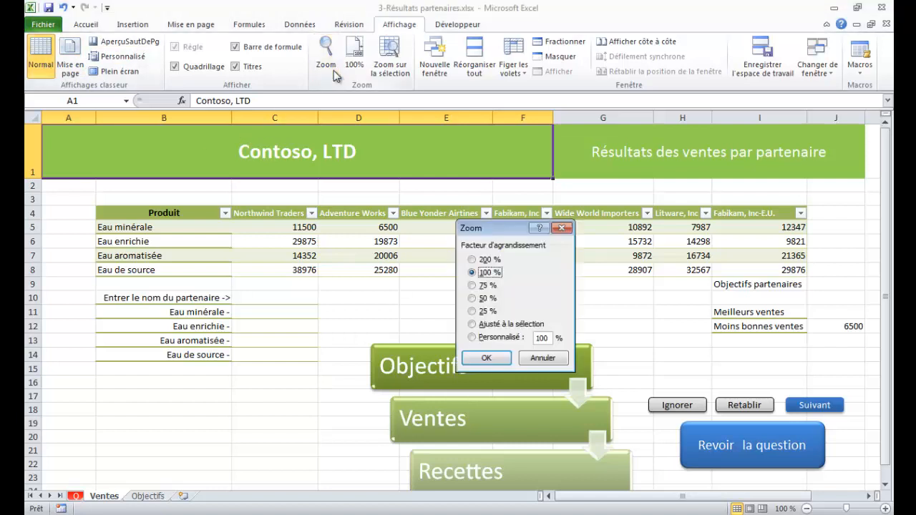
pyautogui.click(473, 297)
pyautogui.click(475, 358)
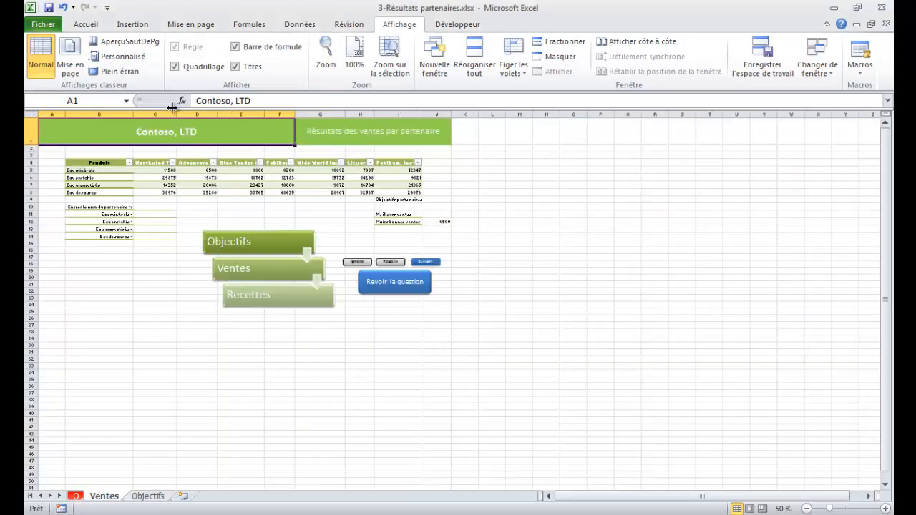
# - Add a custom view named "vue globale", including the print settings and the hidden row, column and filter settings
pyautogui.click(134, 61)
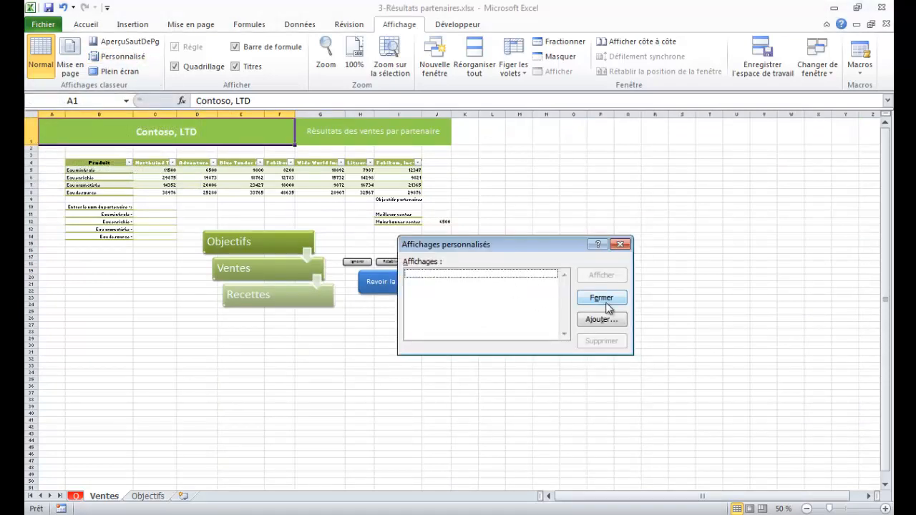
pyautogui.click(599, 320)
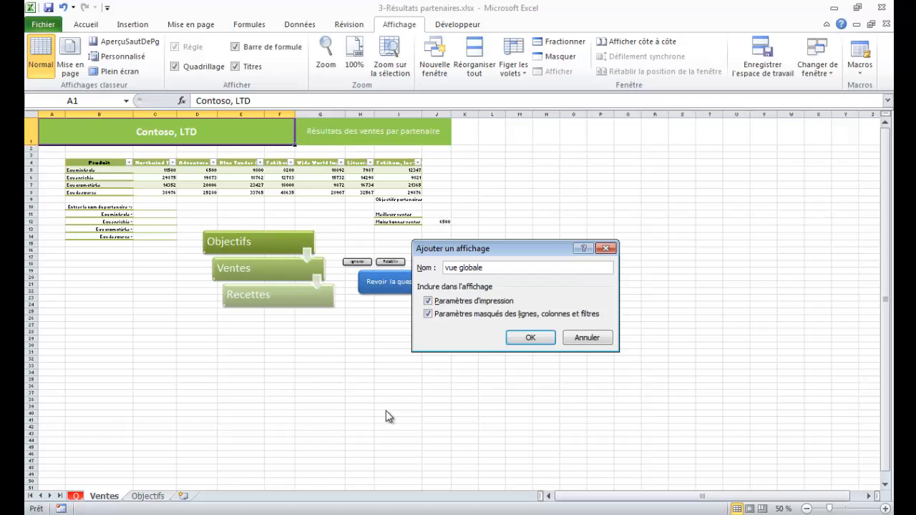
pyautogui.click(530, 337)
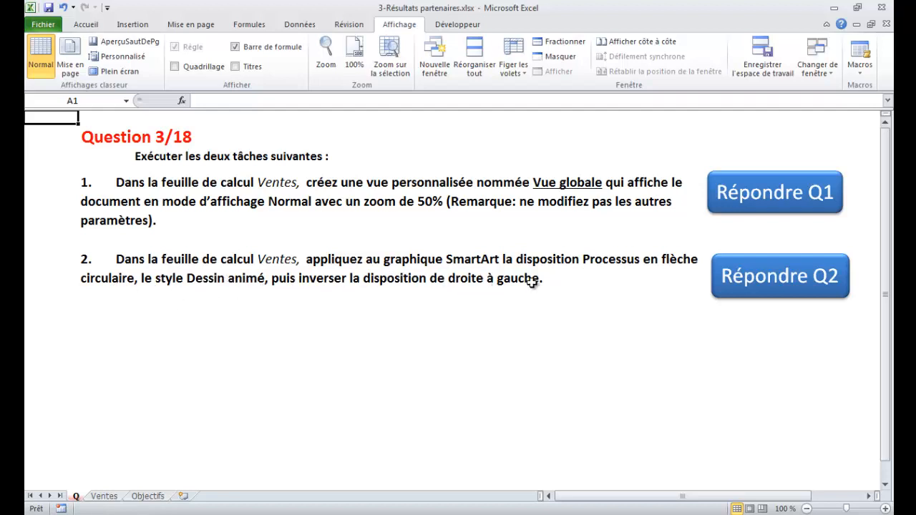
# - Go to question 3's second task and apply the Processus en flèche circulaire layout to the SmartArt graphic on the Ventes sheet
pyautogui.click(772, 280)
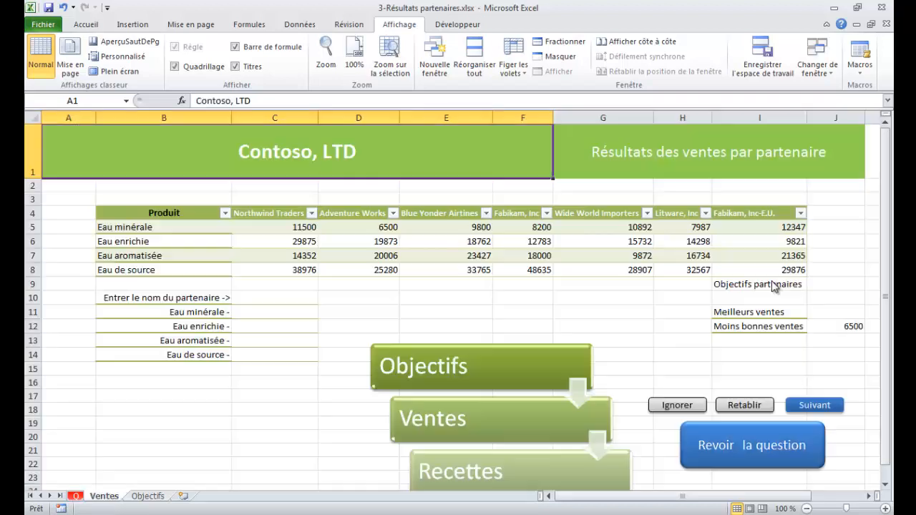
pyautogui.click(513, 347)
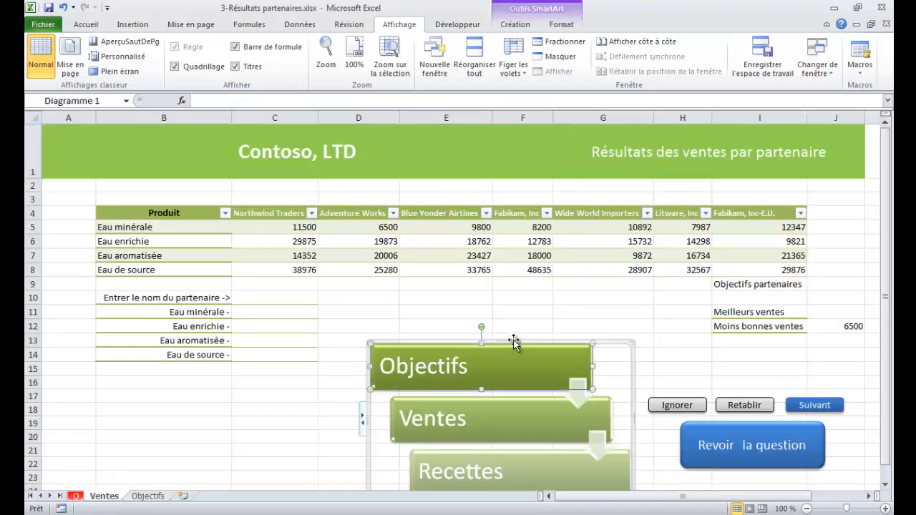
pyautogui.click(615, 344)
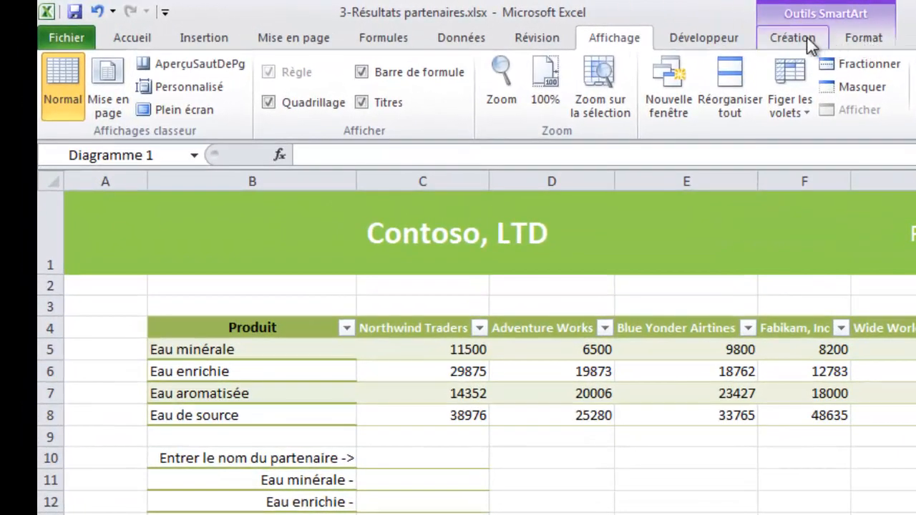
pyautogui.click(808, 44)
pyautogui.click(688, 130)
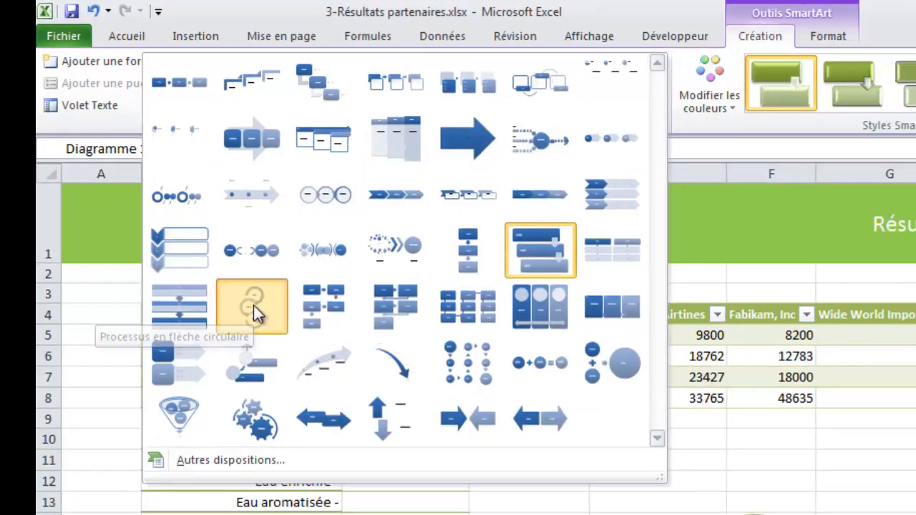
pyautogui.click(263, 318)
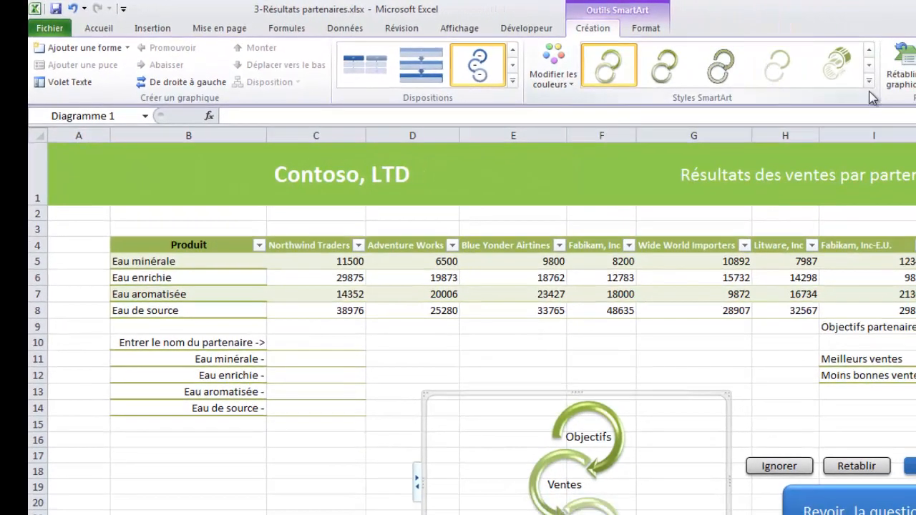
# - Apply the 3D style Dessin animé to the SmartArt, reverse its layout from right to left, and go on to question 4
pyautogui.click(869, 81)
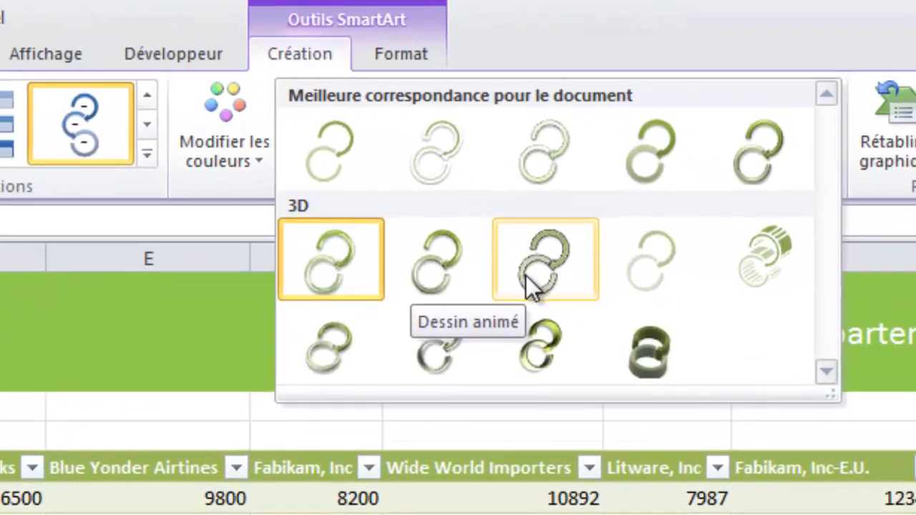
pyautogui.click(525, 275)
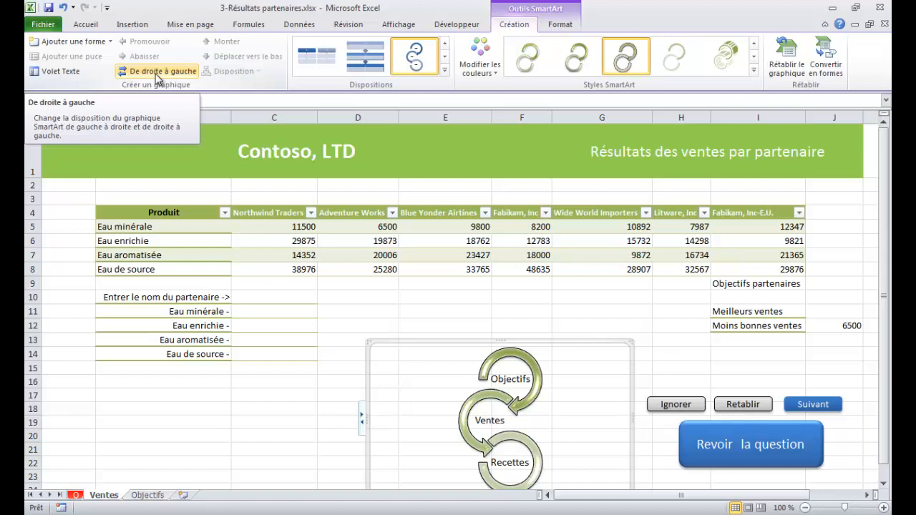
pyautogui.click(157, 76)
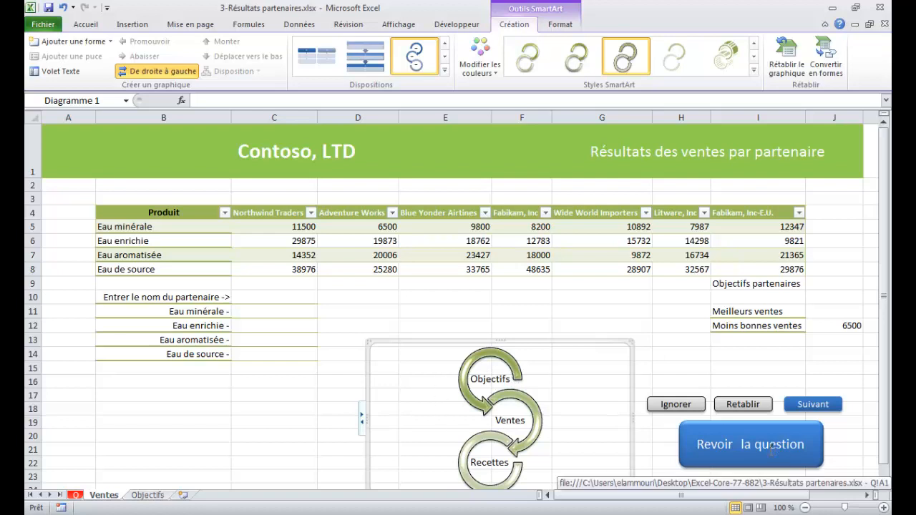
pyautogui.click(813, 405)
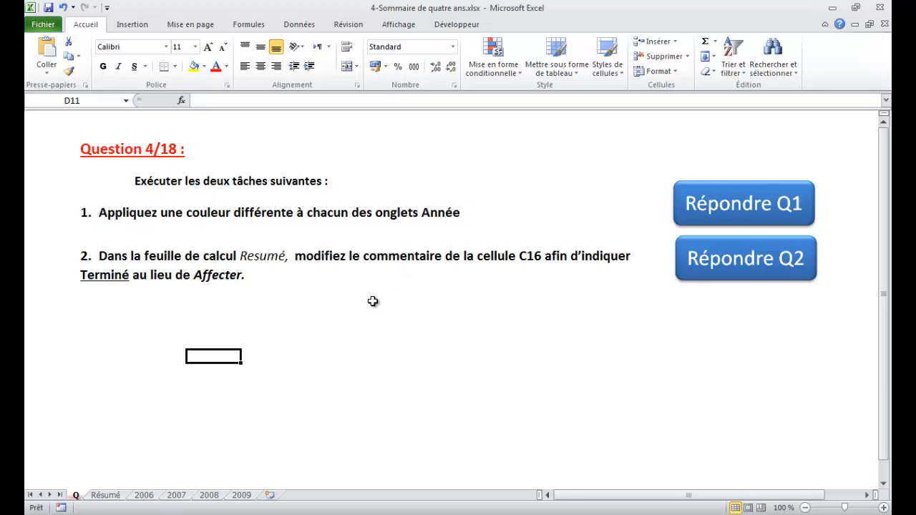
# - Color the 2006 sheet tab dark blue and the 2007 sheet tab blue, using theme colors
pyautogui.click(143, 495)
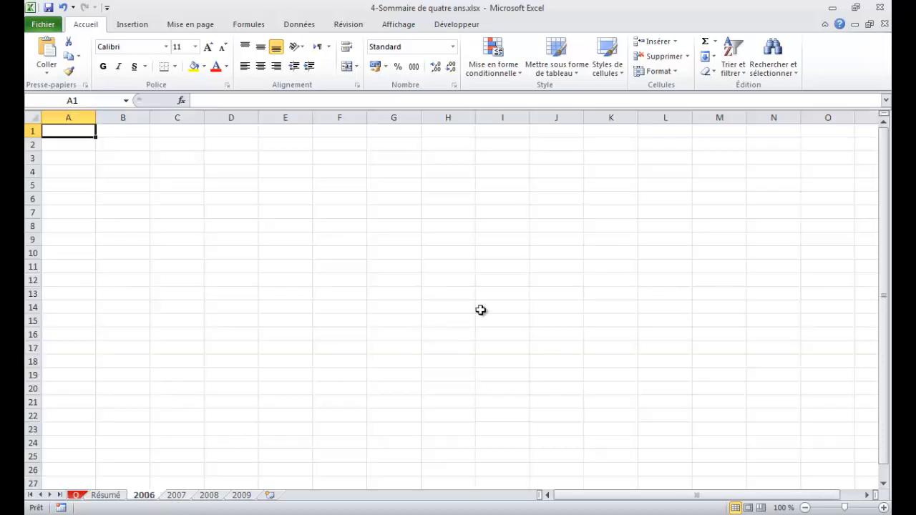
pyautogui.click(675, 75)
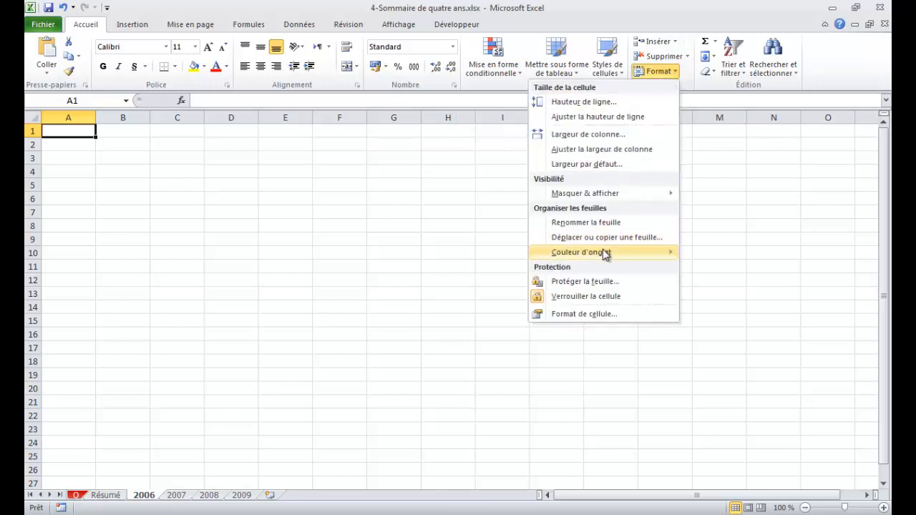
pyautogui.moveTo(605, 254)
pyautogui.click(457, 270)
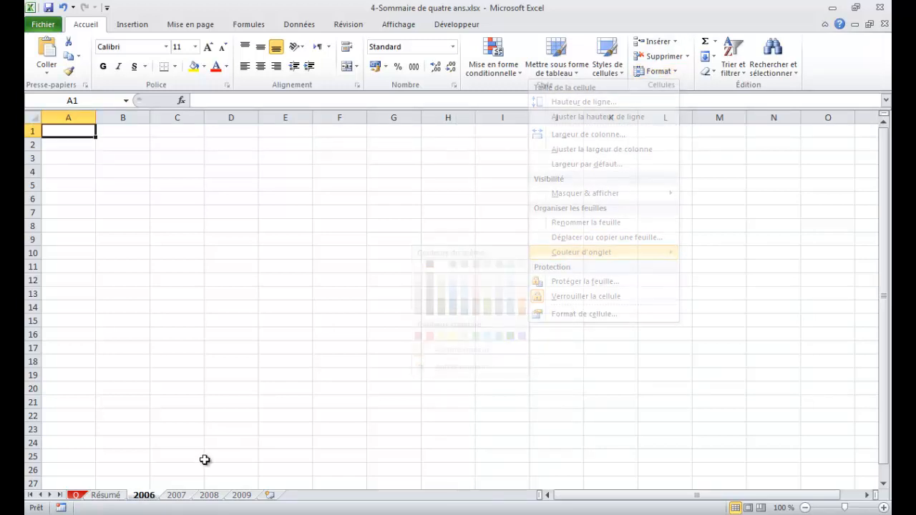
pyautogui.click(185, 497)
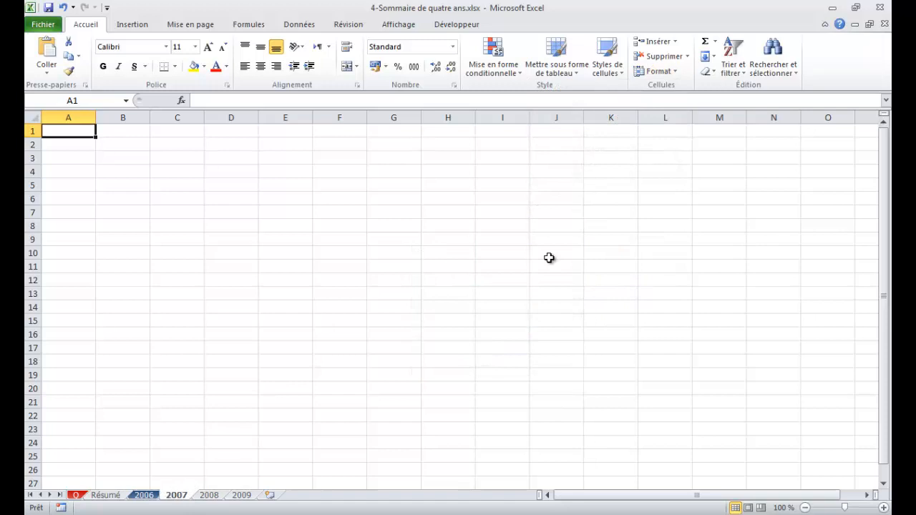
pyautogui.click(662, 72)
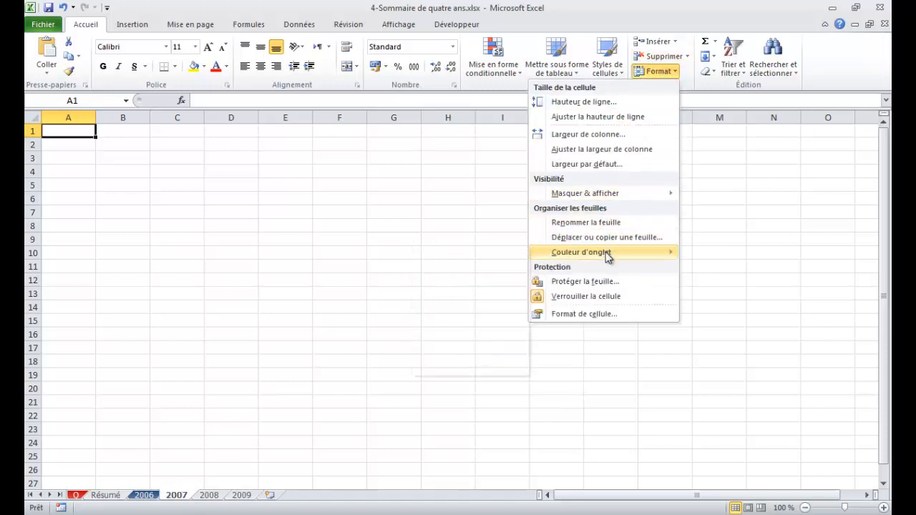
pyautogui.moveTo(608, 252)
pyautogui.click(464, 265)
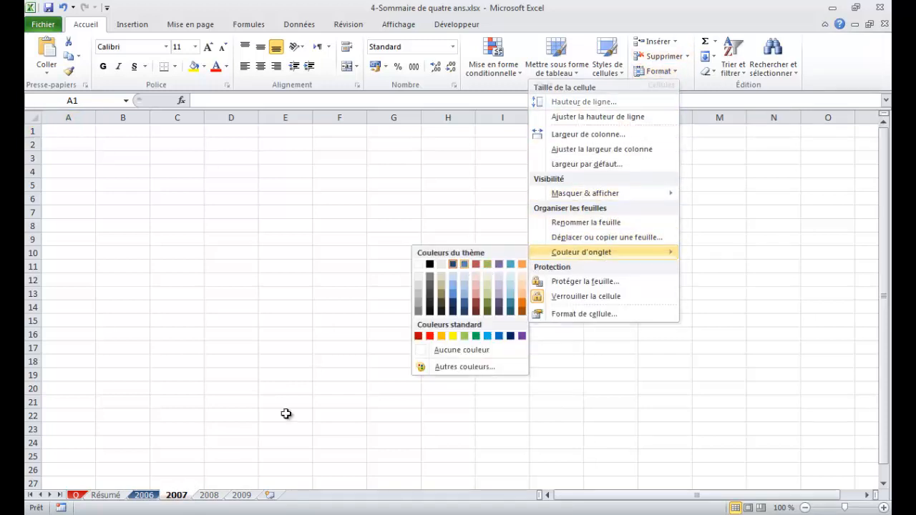
# - Color the 2008 sheet tab olive green and the 2009 sheet tab aqua, using theme colors
pyautogui.click(207, 498)
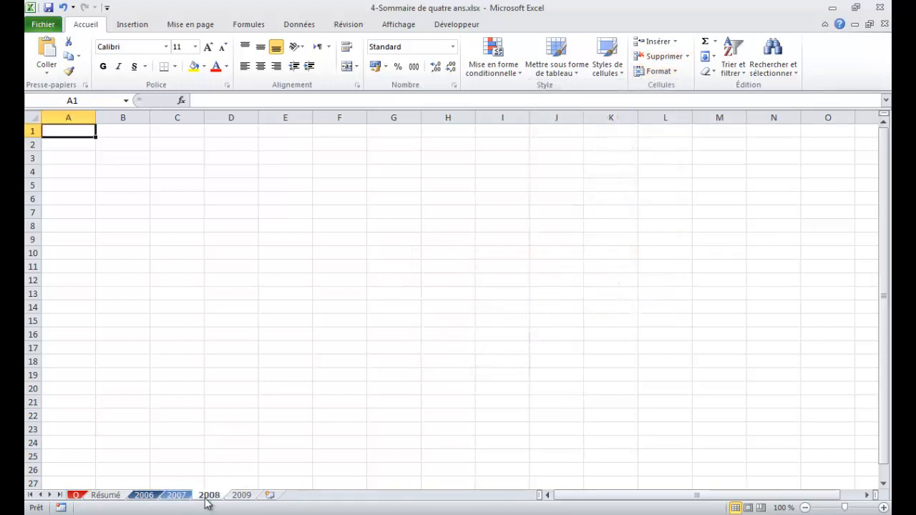
pyautogui.click(658, 71)
pyautogui.moveTo(604, 252)
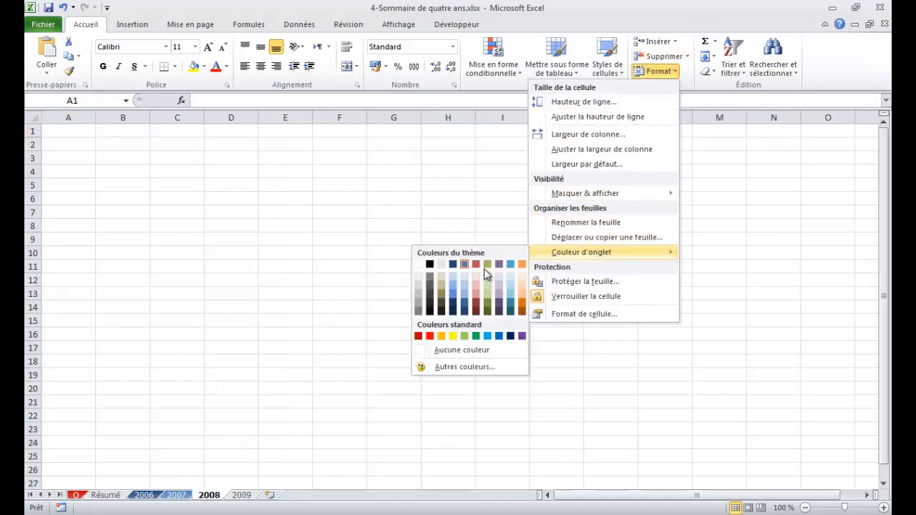
pyautogui.click(488, 265)
pyautogui.click(241, 494)
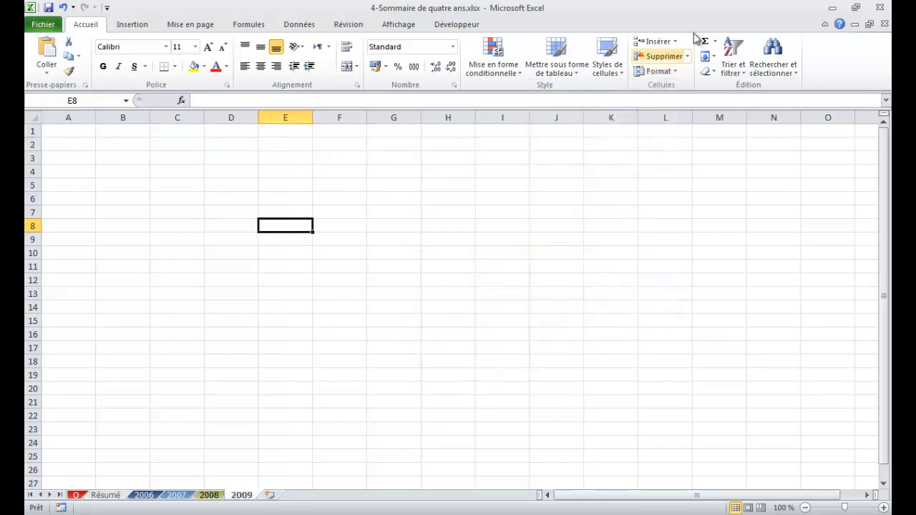
pyautogui.click(669, 76)
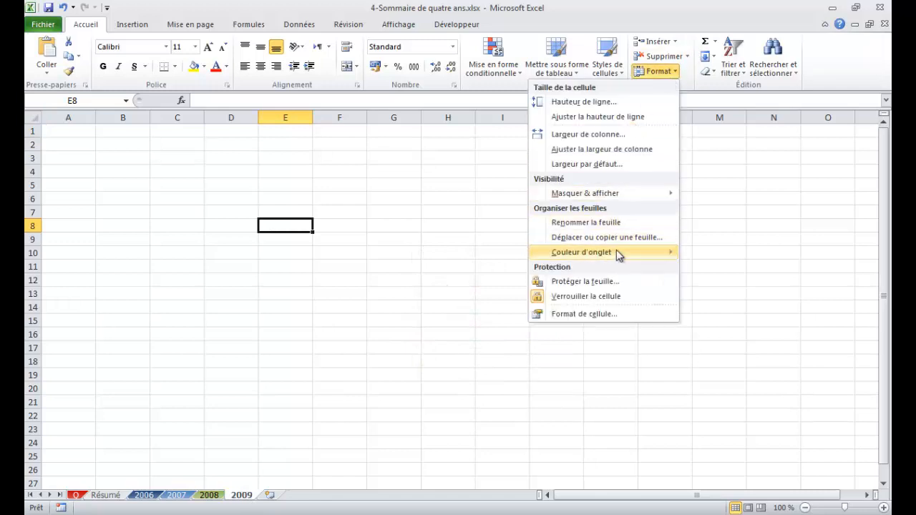
pyautogui.moveTo(621, 253)
pyautogui.click(510, 264)
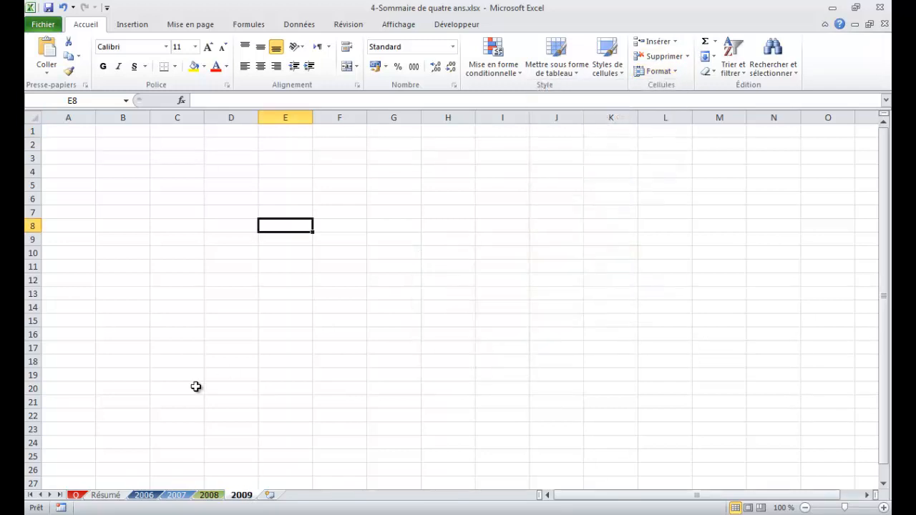
# - On the Résumé sheet, change the comment of cell C16 to Terminé and go on to question 5
pyautogui.click(76, 495)
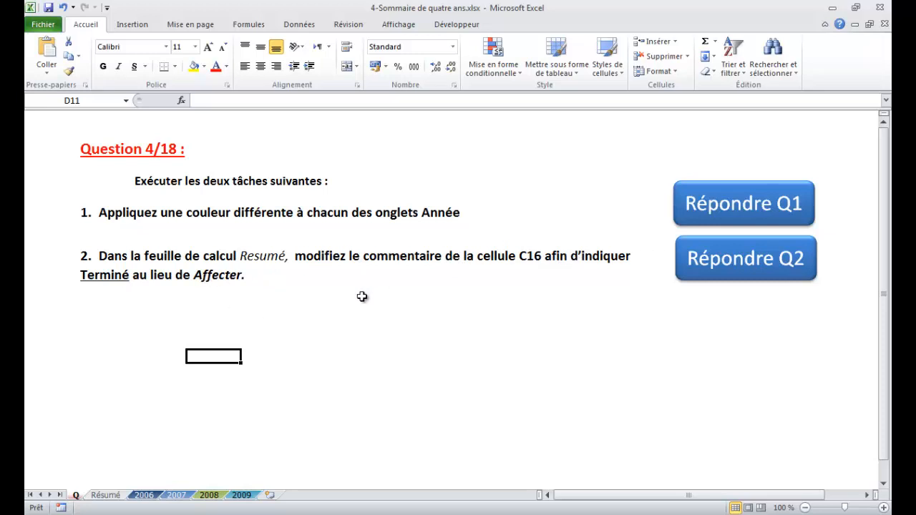
pyautogui.click(727, 268)
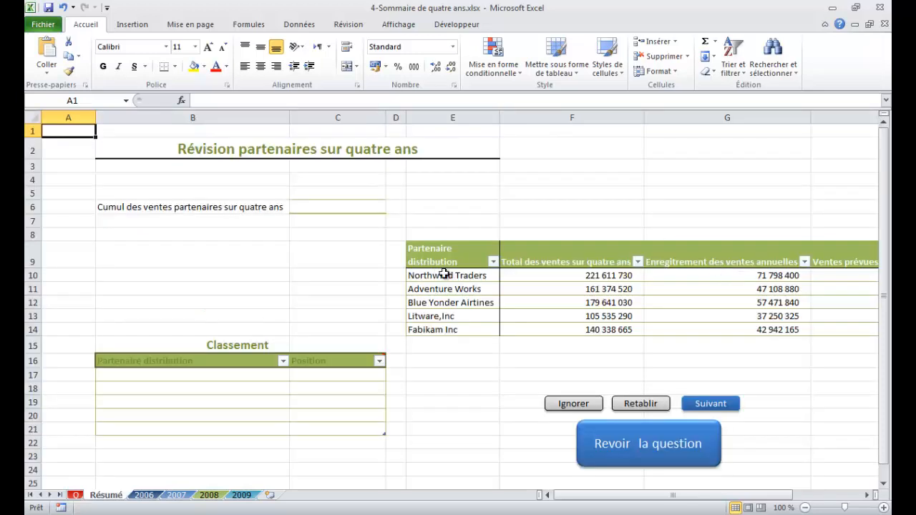
pyautogui.click(105, 102)
pyautogui.write('C16')
pyautogui.press('Return')
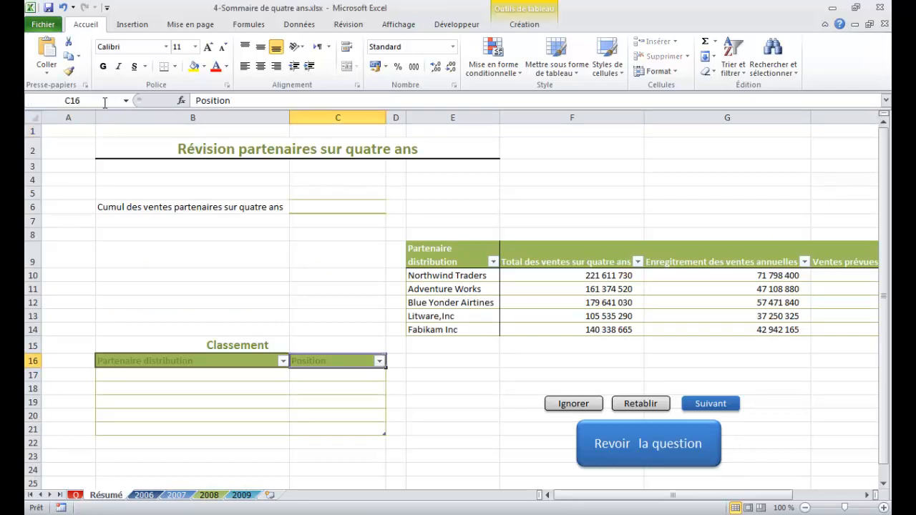
pyautogui.moveTo(354, 361)
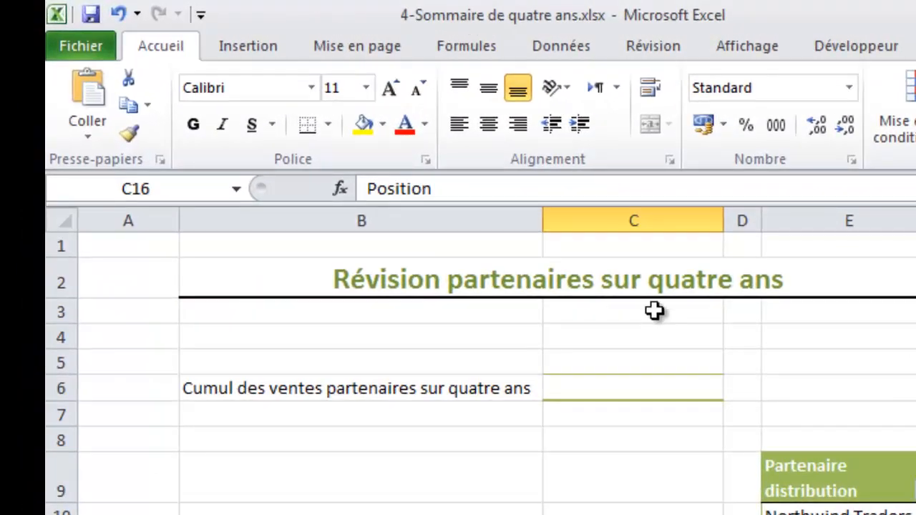
pyautogui.click(641, 48)
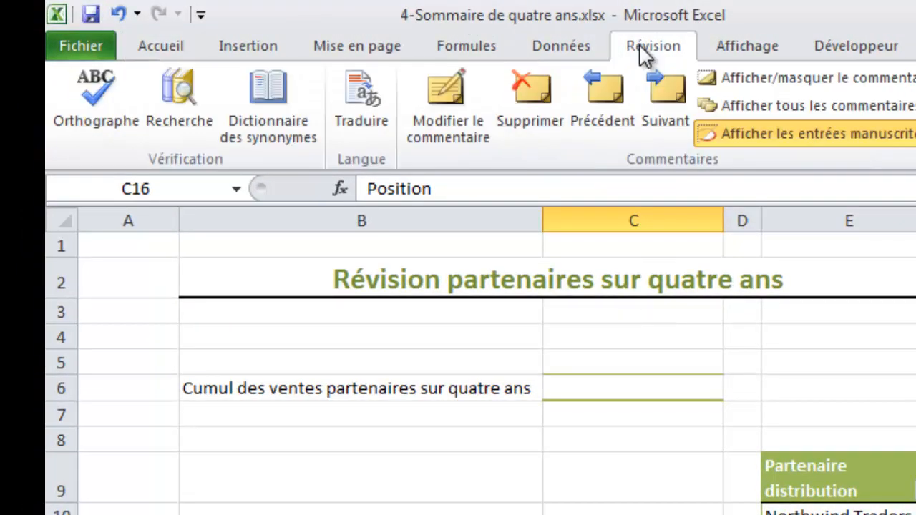
pyautogui.click(447, 91)
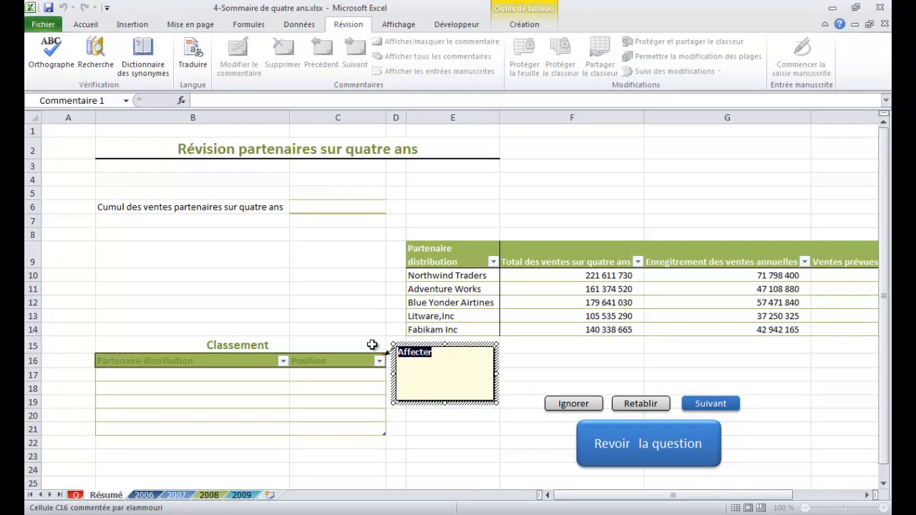
pyautogui.write('Terminer')
pyautogui.click(712, 405)
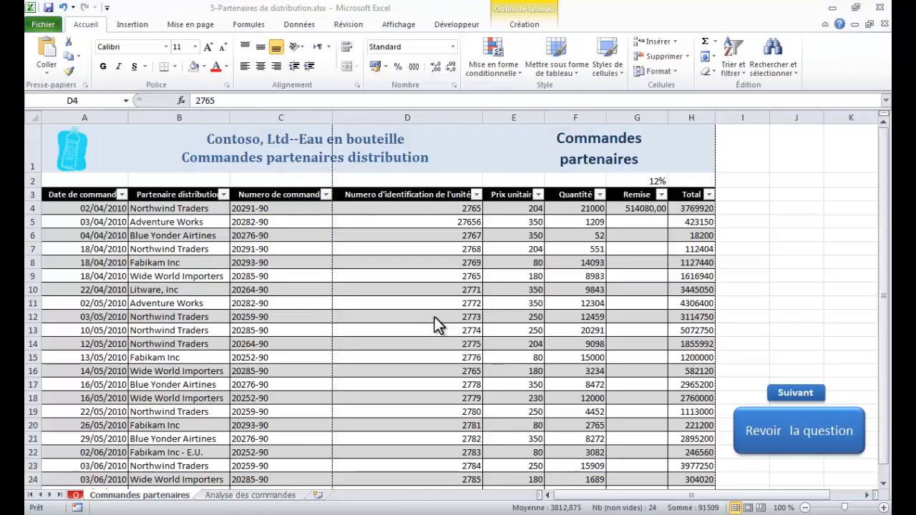
# - On the Commandes partenaires sheet, replace all instances of 2765 in cells D4:D27 with 2762, matching entire cell contents
pyautogui.hotkey('ctrl', 'shift', 'Down')
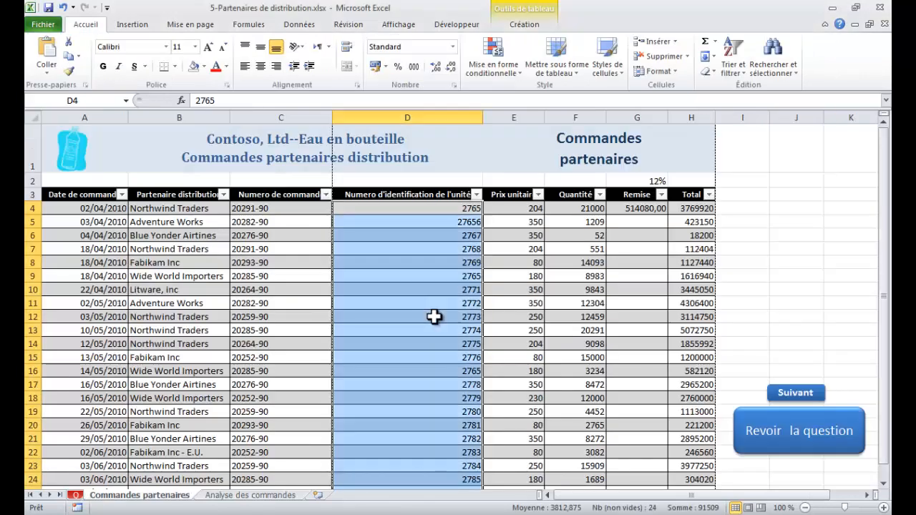
pyautogui.click(434, 317)
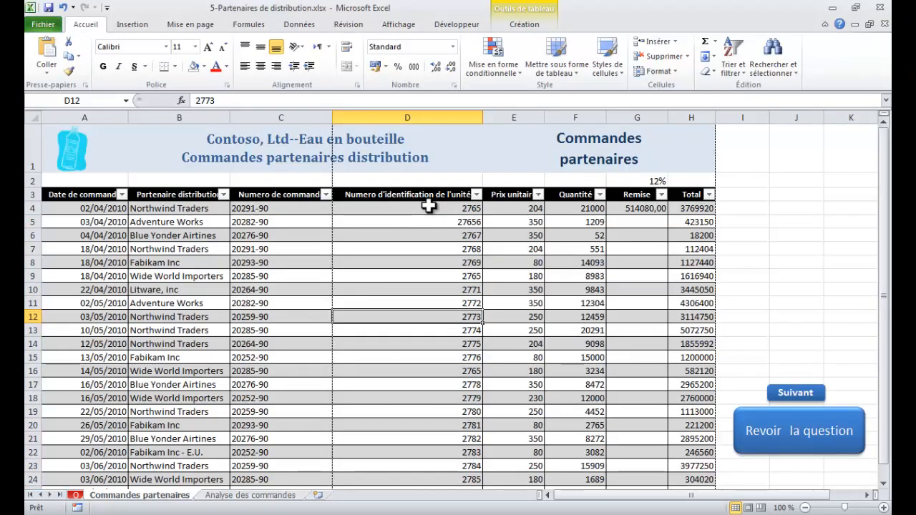
pyautogui.moveTo(428, 206); pyautogui.dragTo(419, 454)
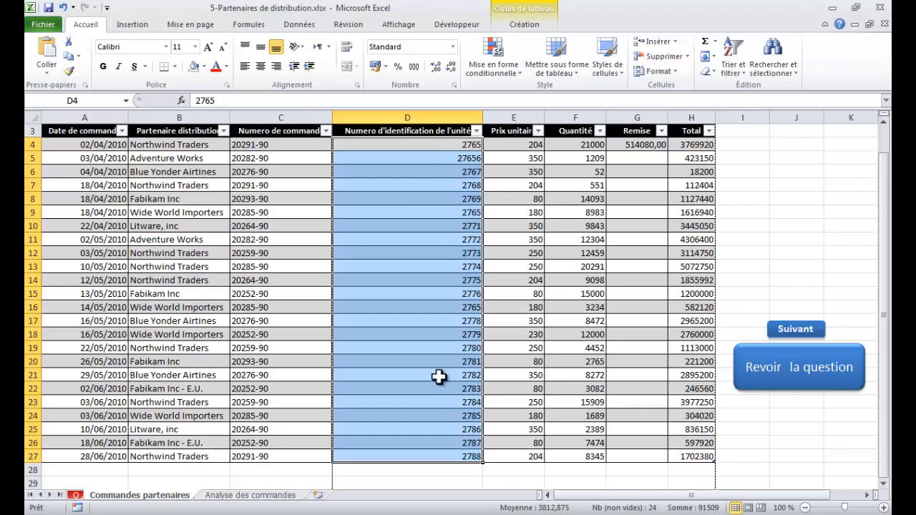
pyautogui.scroll(1, 436, 312)
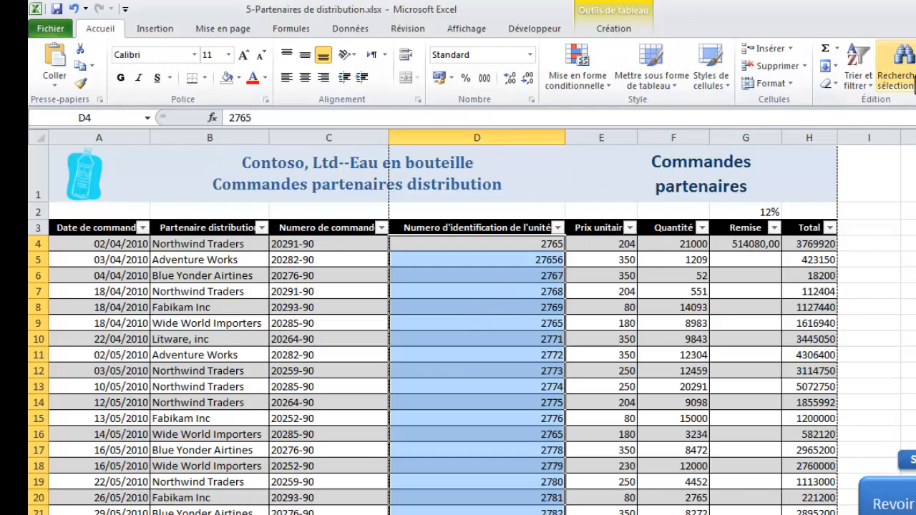
pyautogui.click(903, 71)
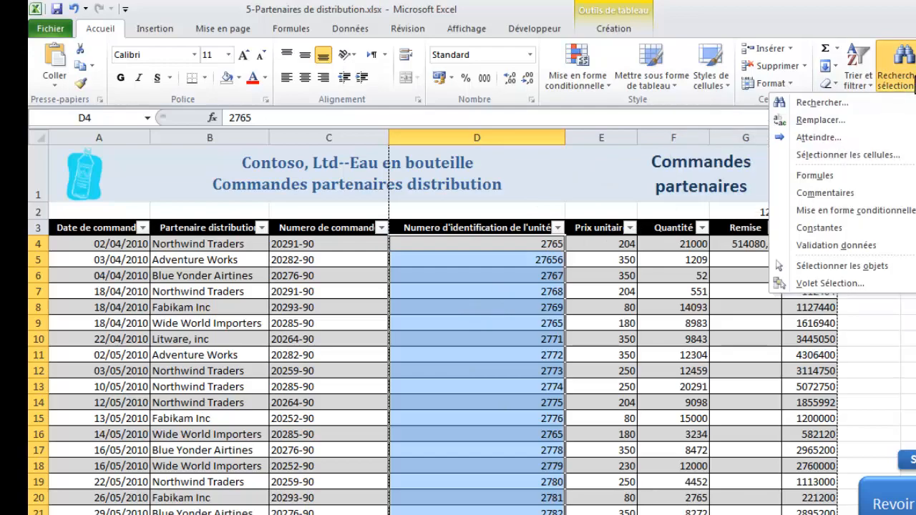
pyautogui.click(858, 117)
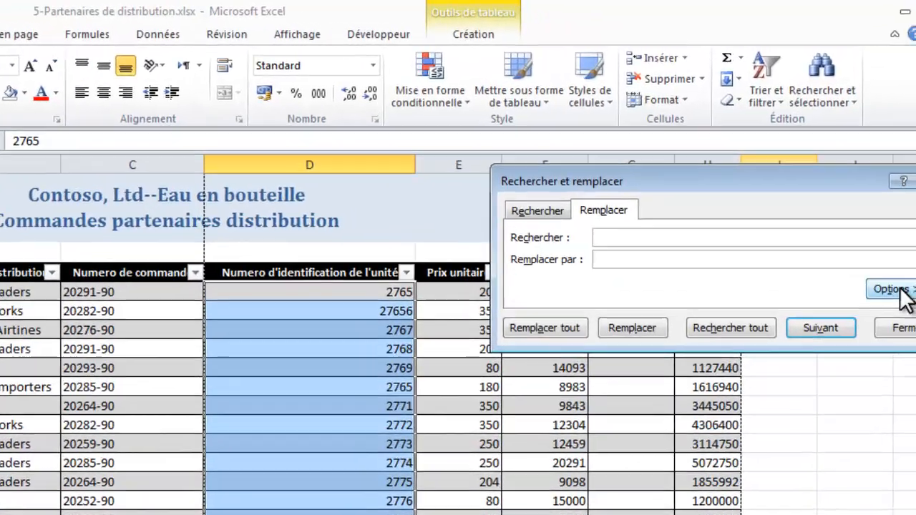
pyautogui.click(915, 241)
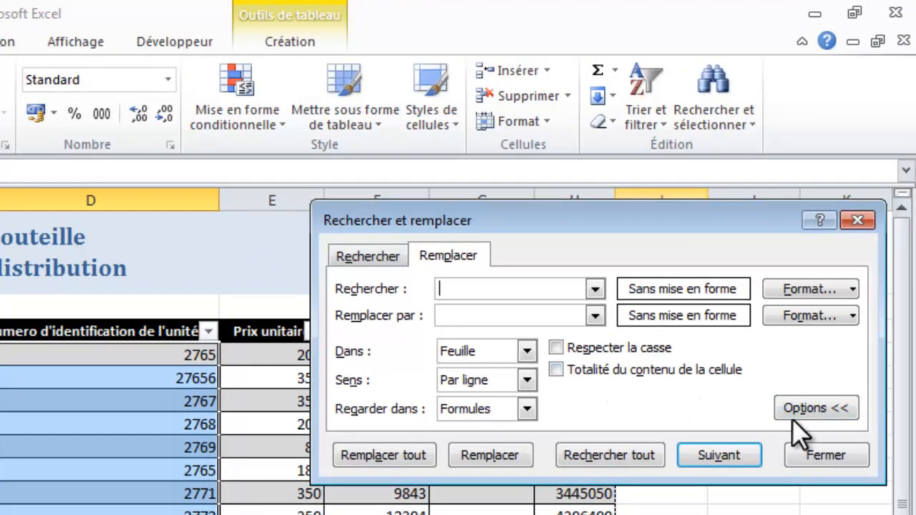
pyautogui.click(557, 369)
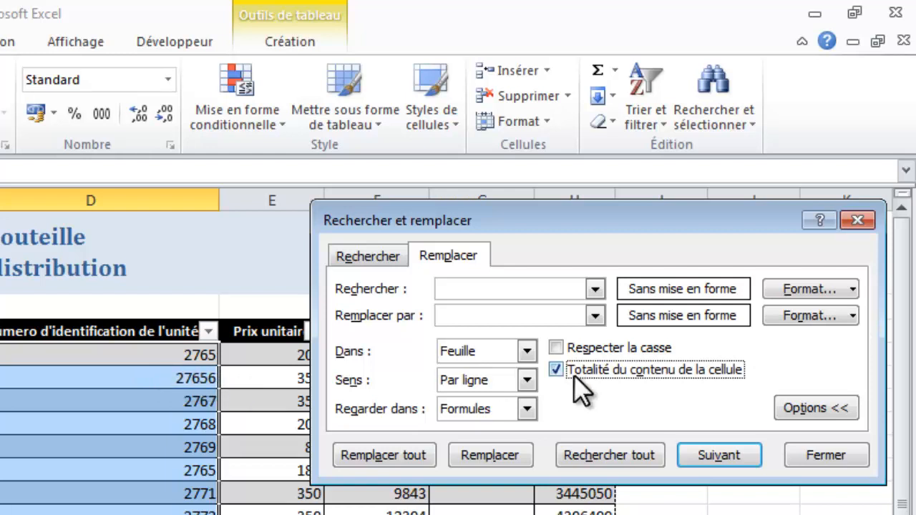
pyautogui.click(494, 293)
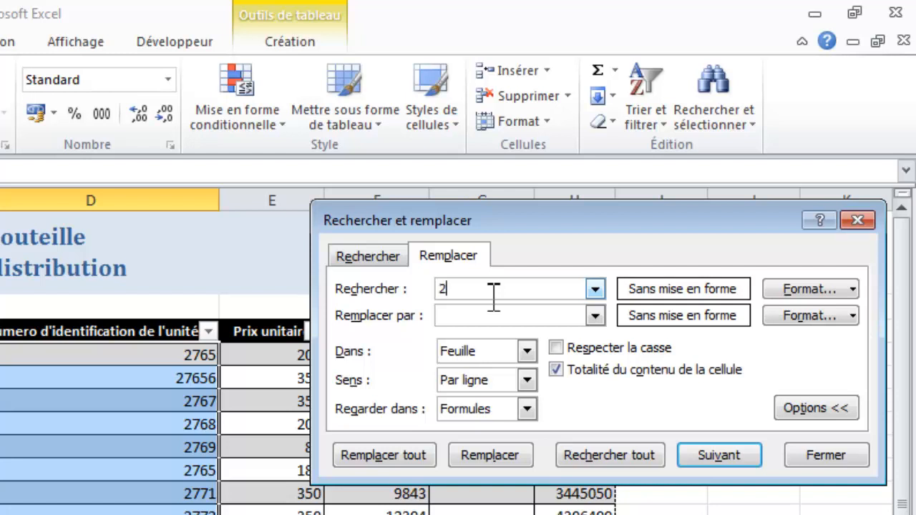
pyautogui.write('2765')
pyautogui.click(454, 315)
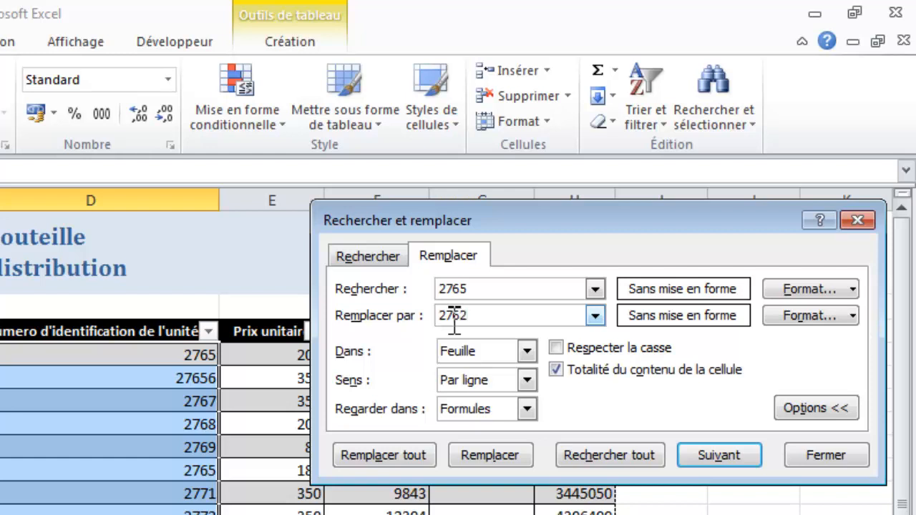
pyautogui.click(372, 456)
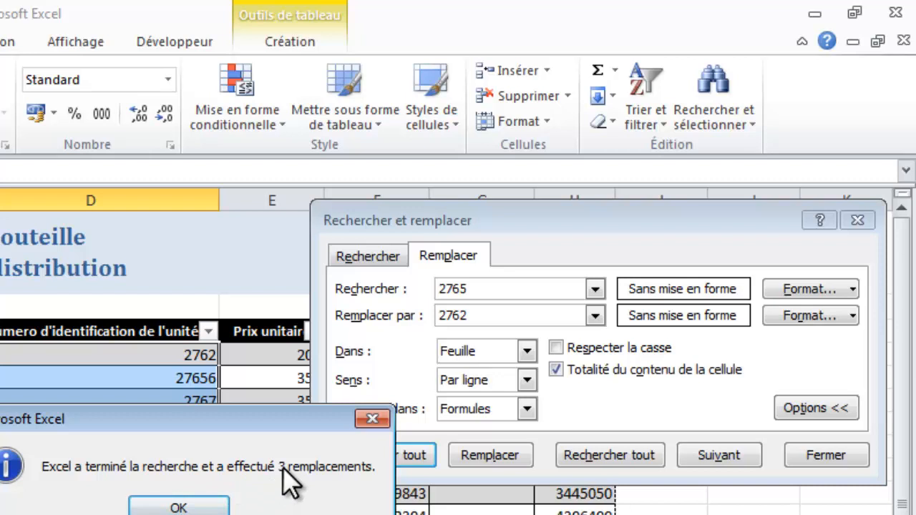
pyautogui.click(178, 507)
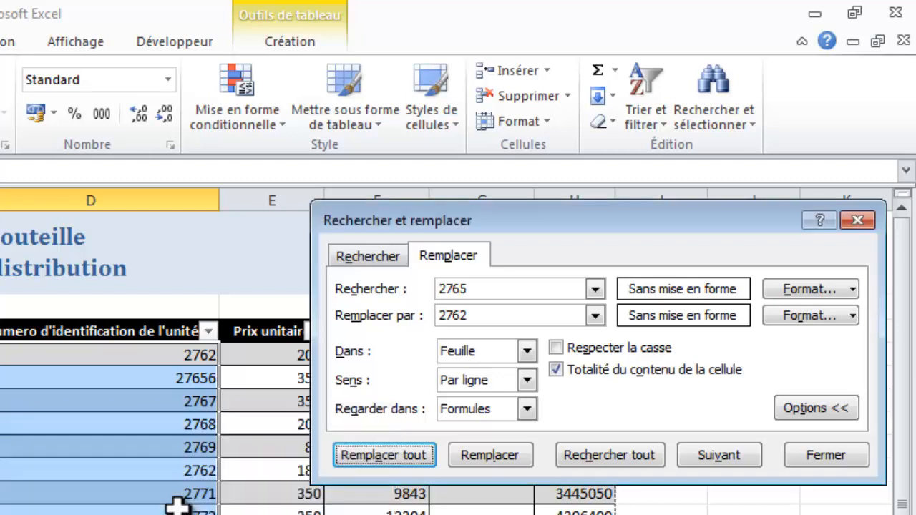
# - Fill the replaced cells D4, D9 and D16 with red and close the find and replace dialog
pyautogui.click(206, 352)
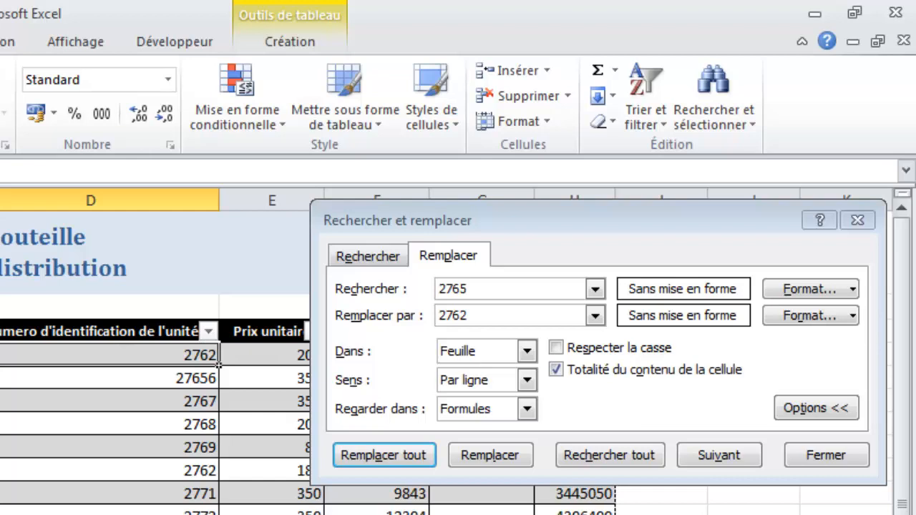
pyautogui.click(0, 154)
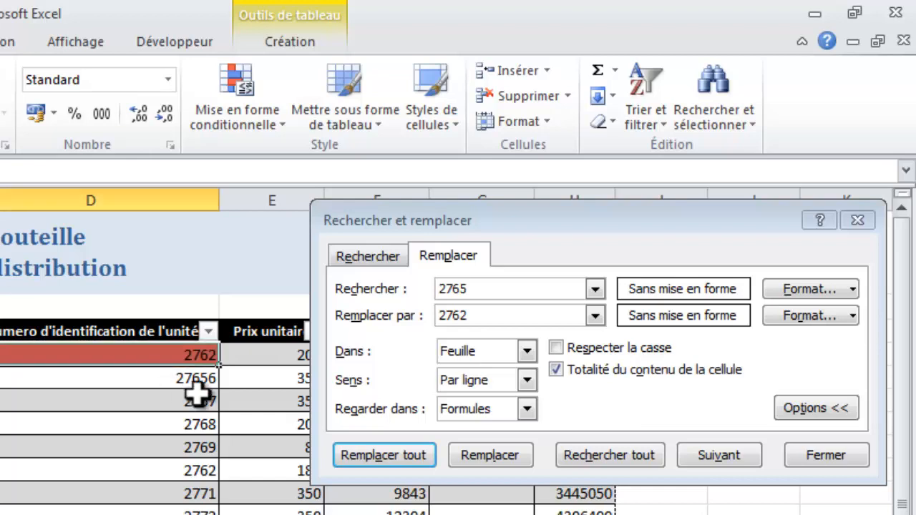
pyautogui.click(196, 470)
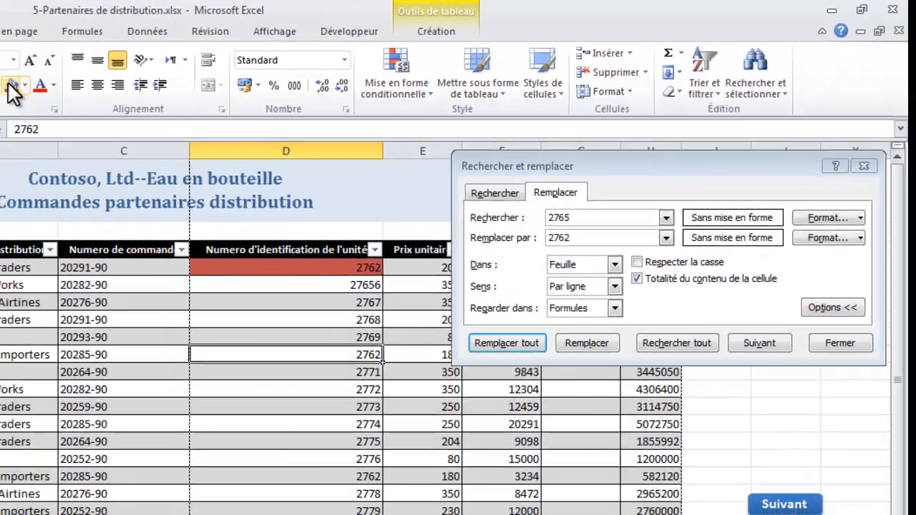
pyautogui.click(12, 90)
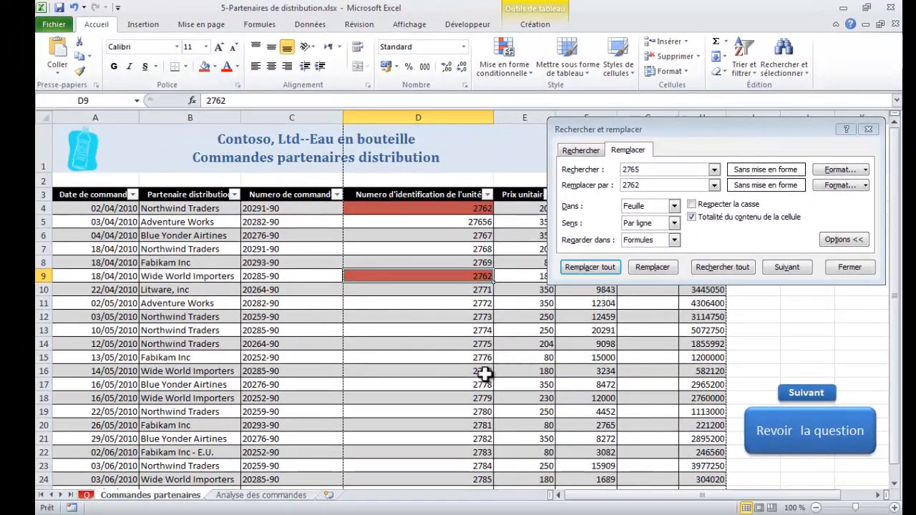
pyautogui.click(482, 372)
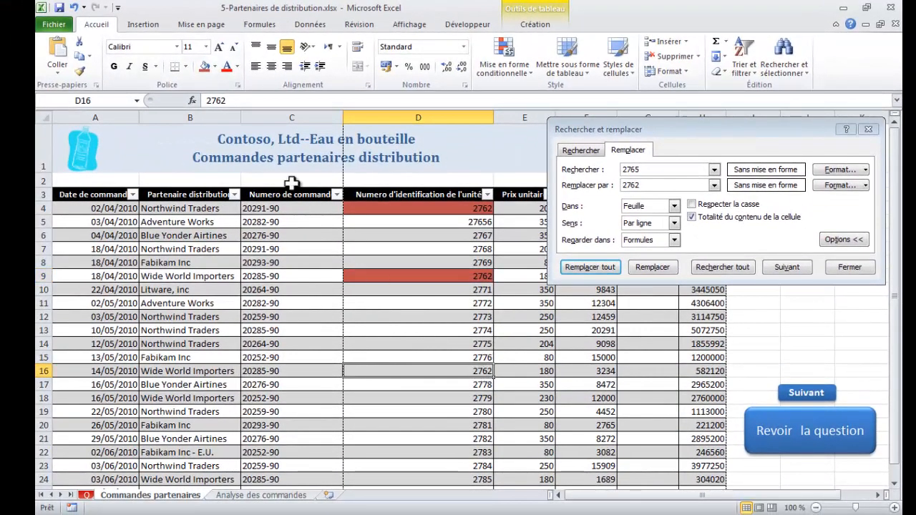
pyautogui.click(205, 67)
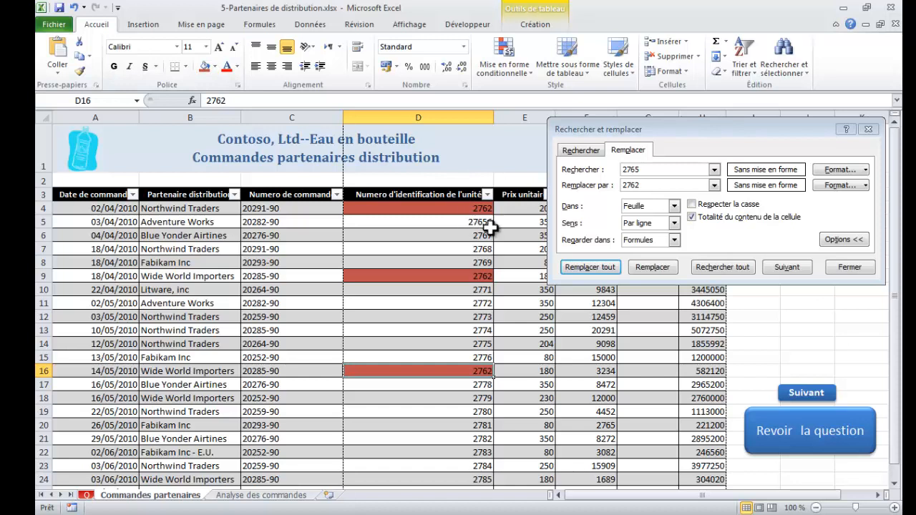
pyautogui.click(849, 267)
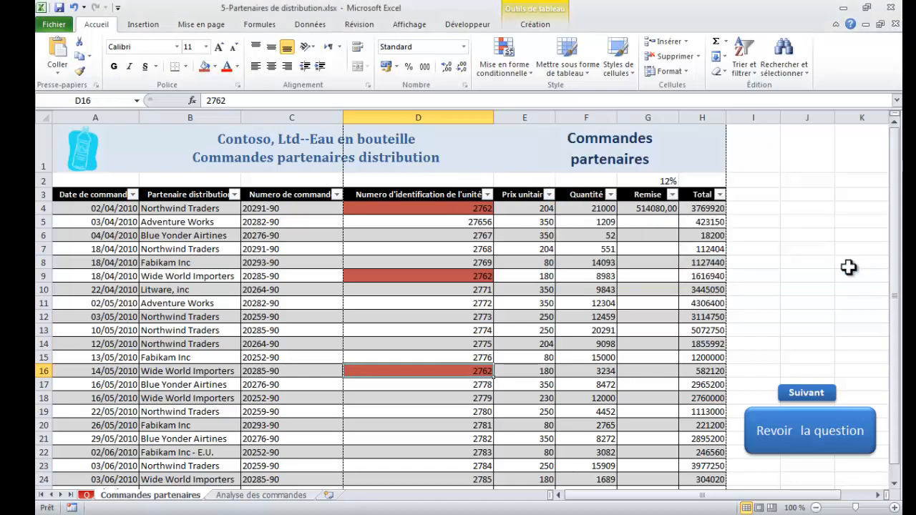
# - Review the second task and set row 3 of the Commandes partenaires sheet as the title row repeated on every printed page
pyautogui.click(780, 447)
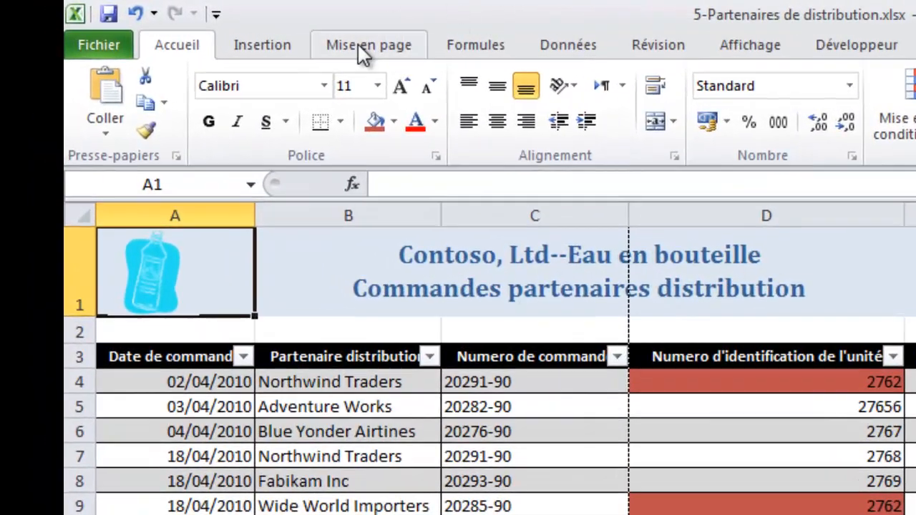
pyautogui.click(368, 45)
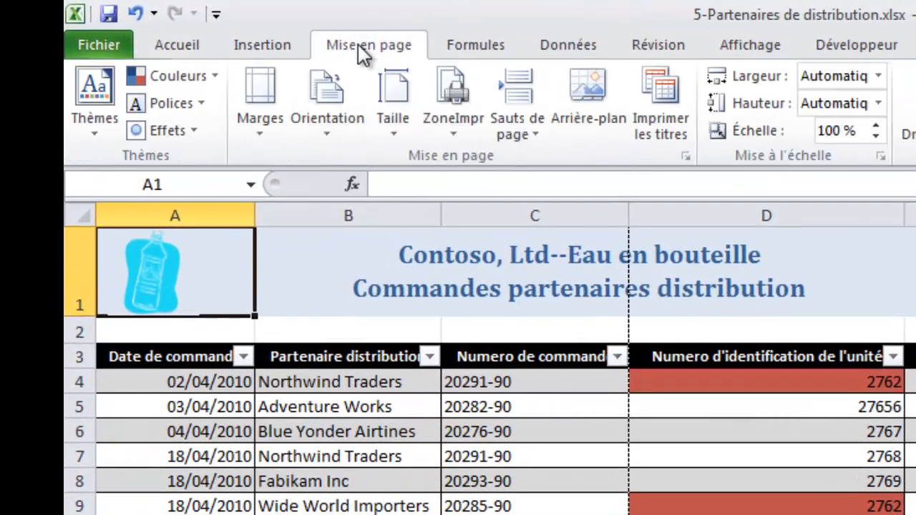
pyautogui.click(669, 107)
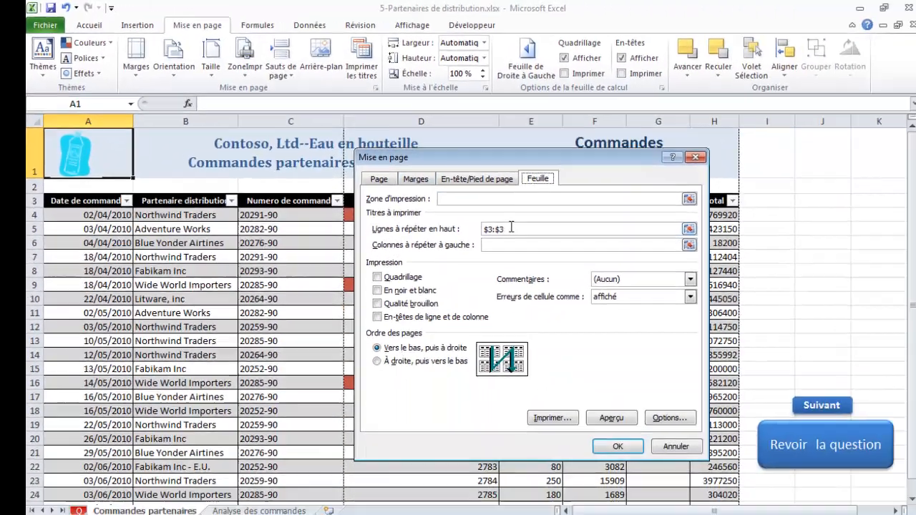
pyautogui.moveTo(756, 336); pyautogui.dragTo(714, 337)
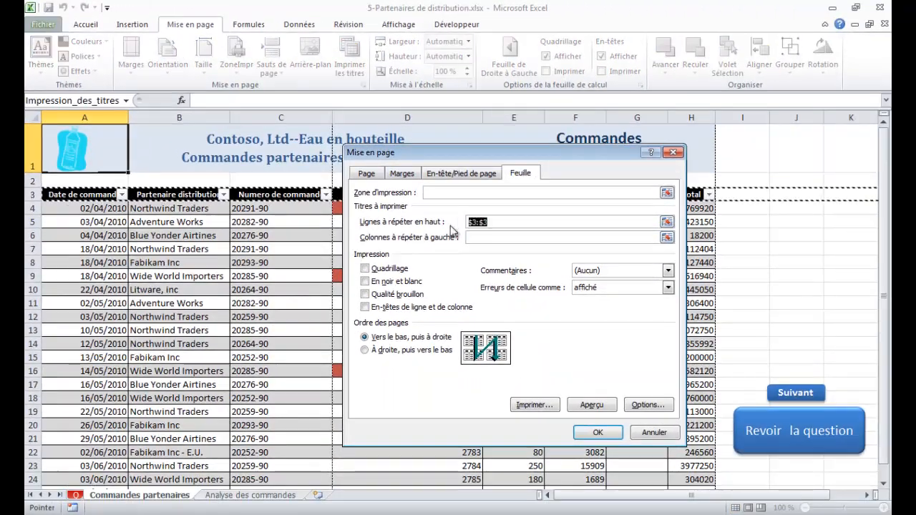
pyautogui.click(33, 196)
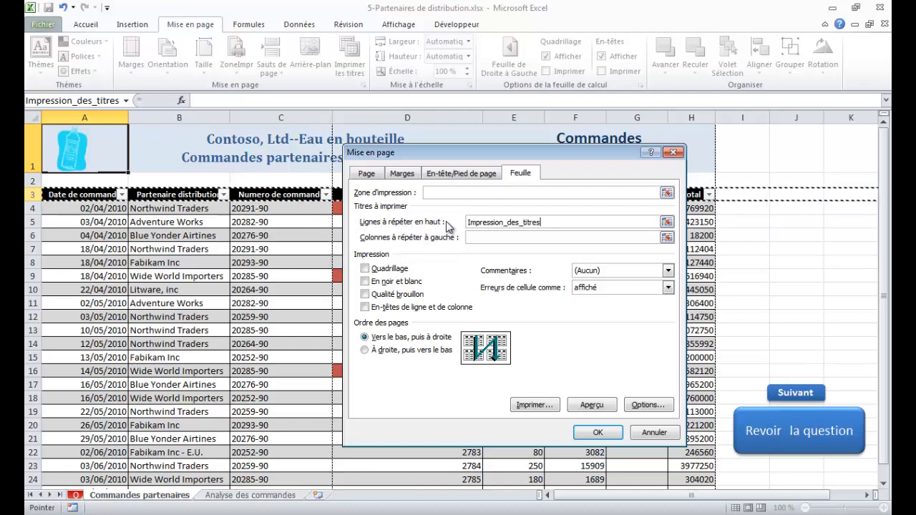
pyautogui.click(596, 432)
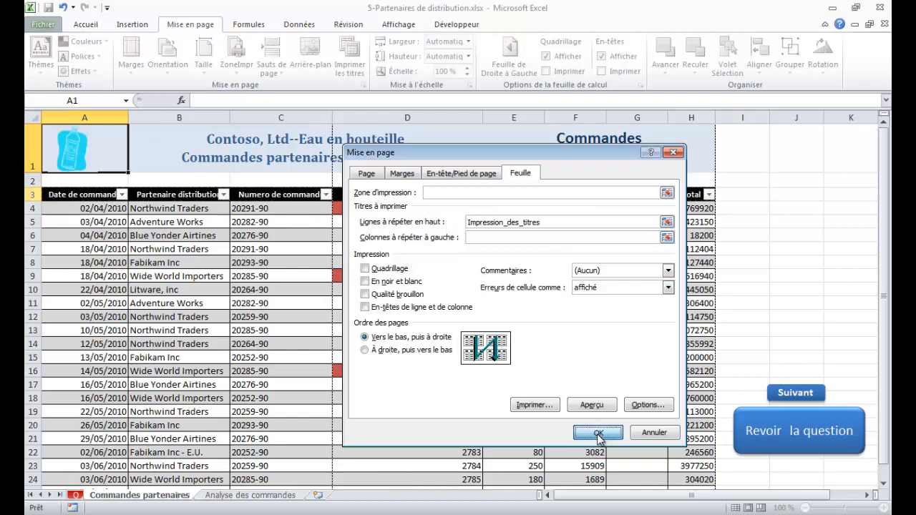